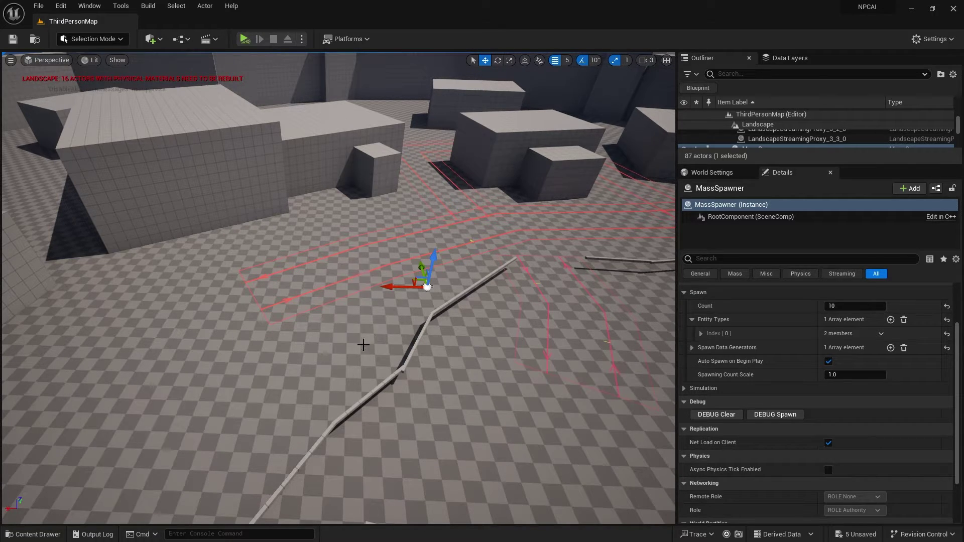
Open the DA_NPCConfig asset and set the empty trait at Index 13 to StateTree.
right_drag(363, 344, 444, 312)
right_drag(371, 276, 374, 261)
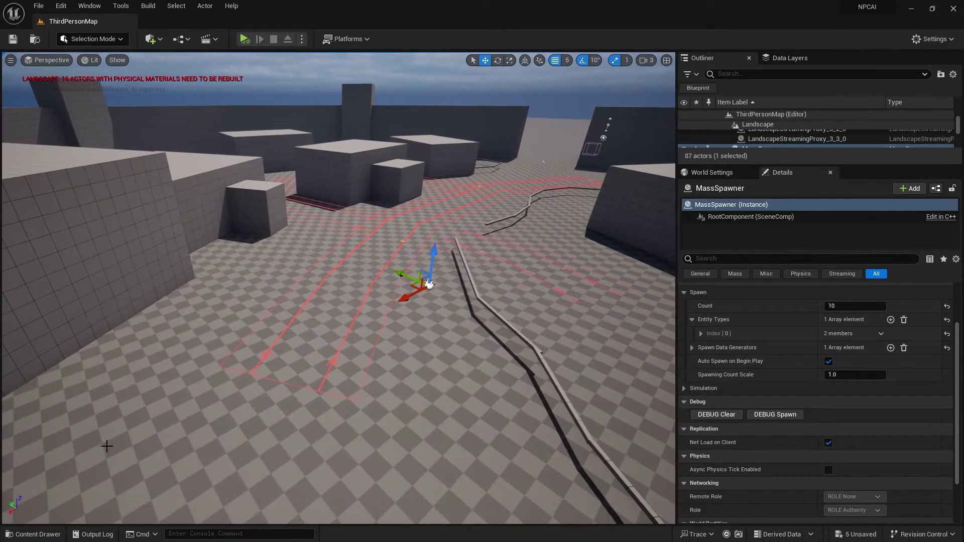
click(33, 533)
double_click(281, 376)
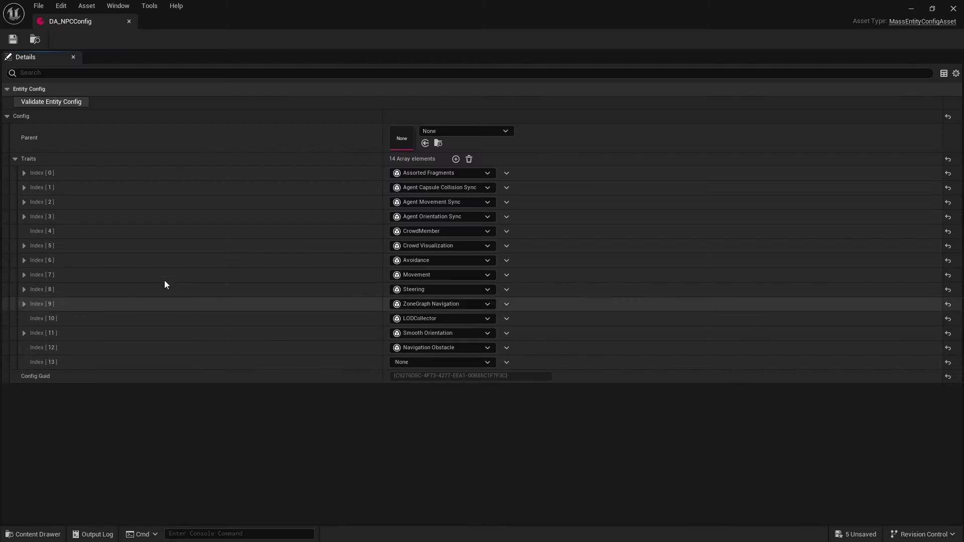
click(440, 361)
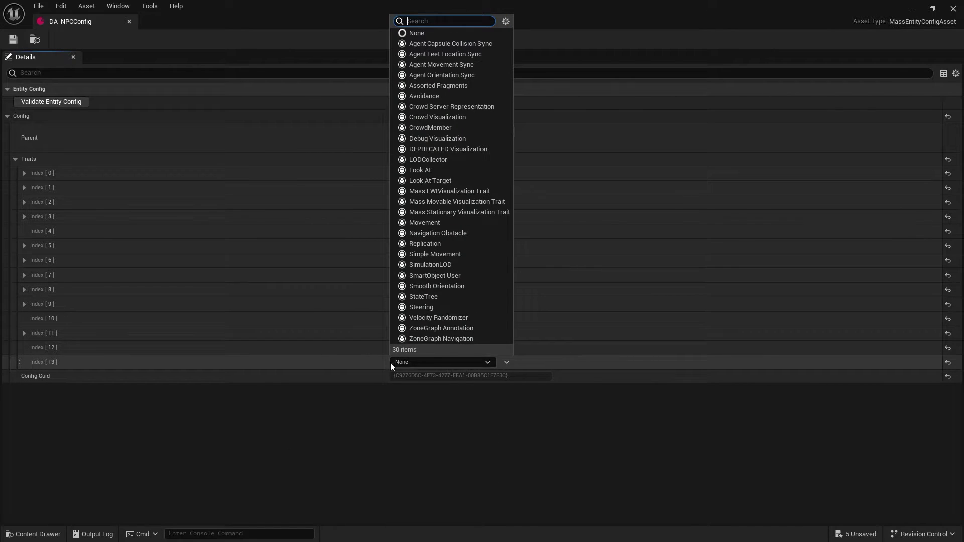
click(430, 297)
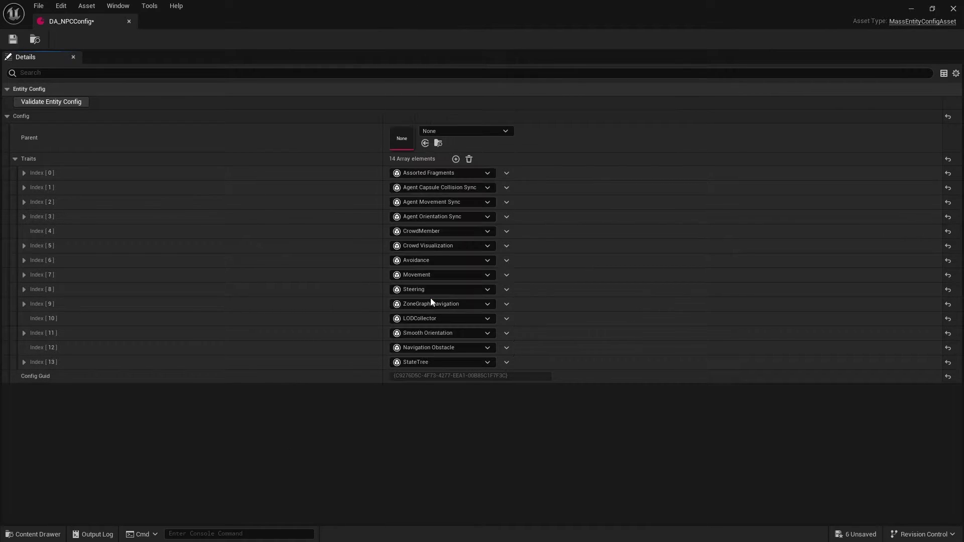
Create a state tree asset named NPC_StateTree in the NPC folder for the StateTree trait, using the Mass Behavior schema.
click(22, 362)
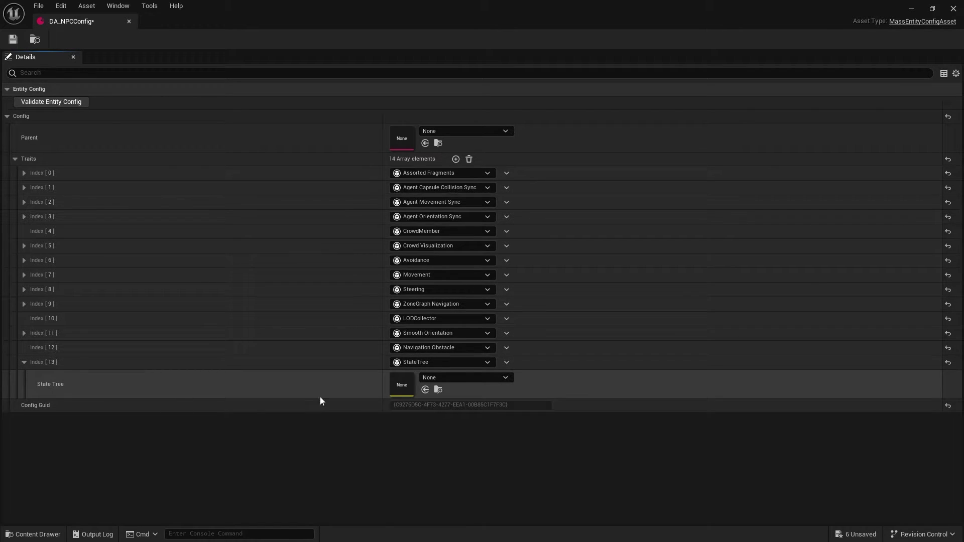
click(450, 382)
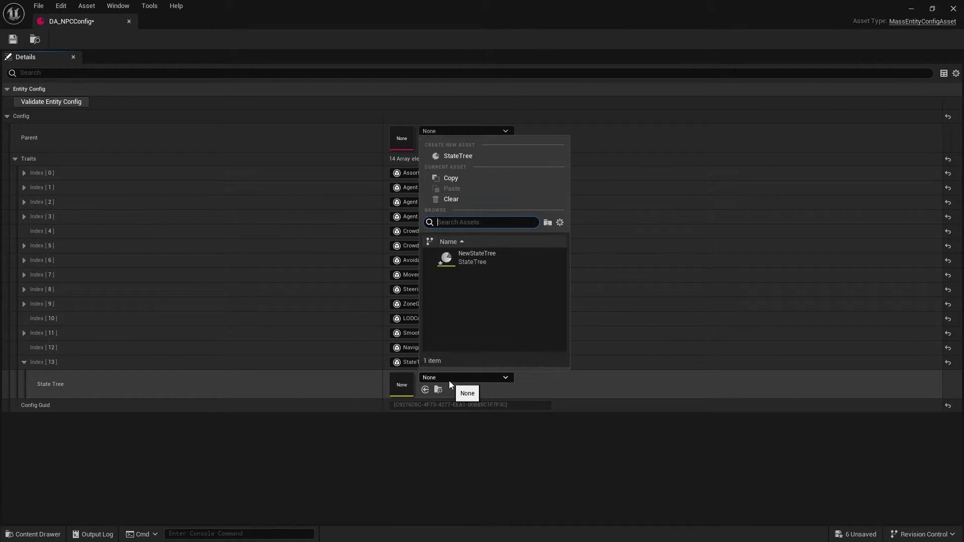
click(454, 159)
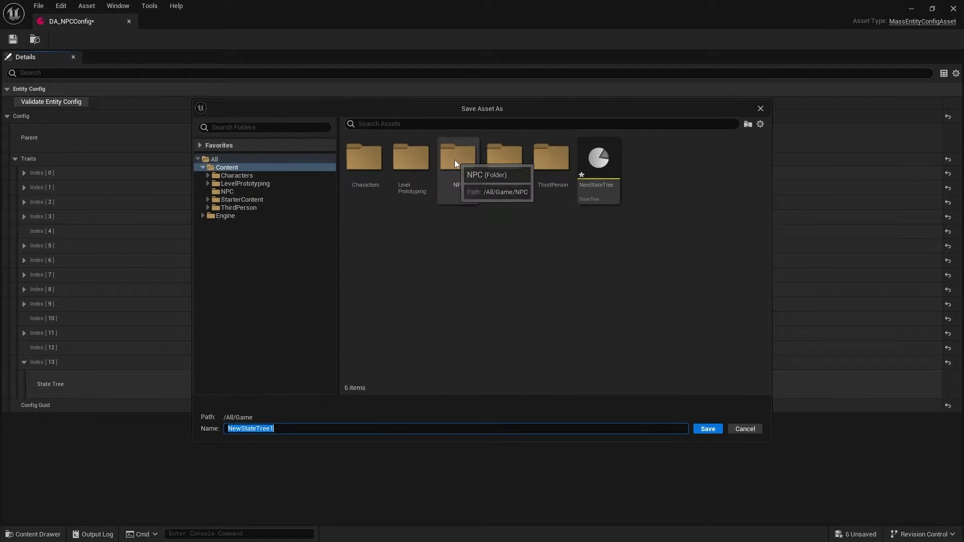
double_click(446, 160)
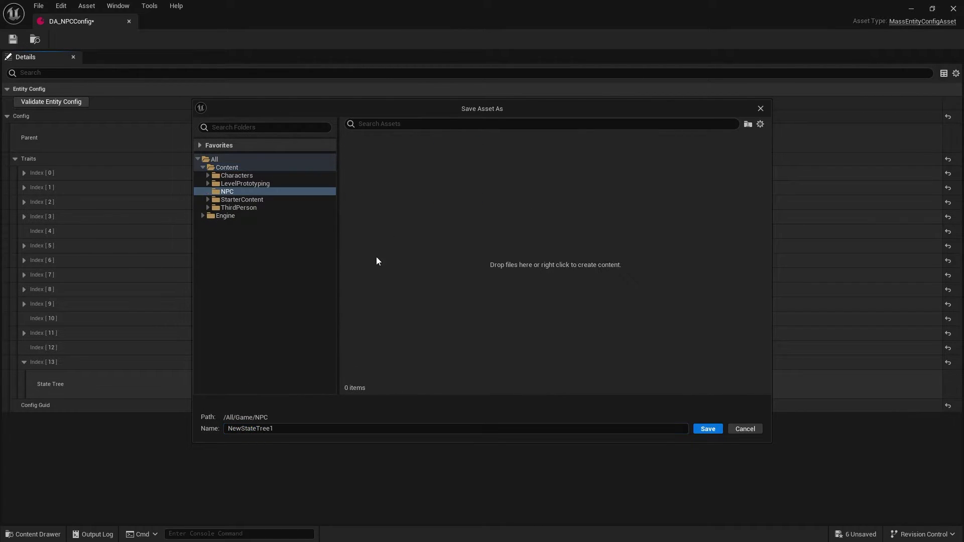
click(282, 428)
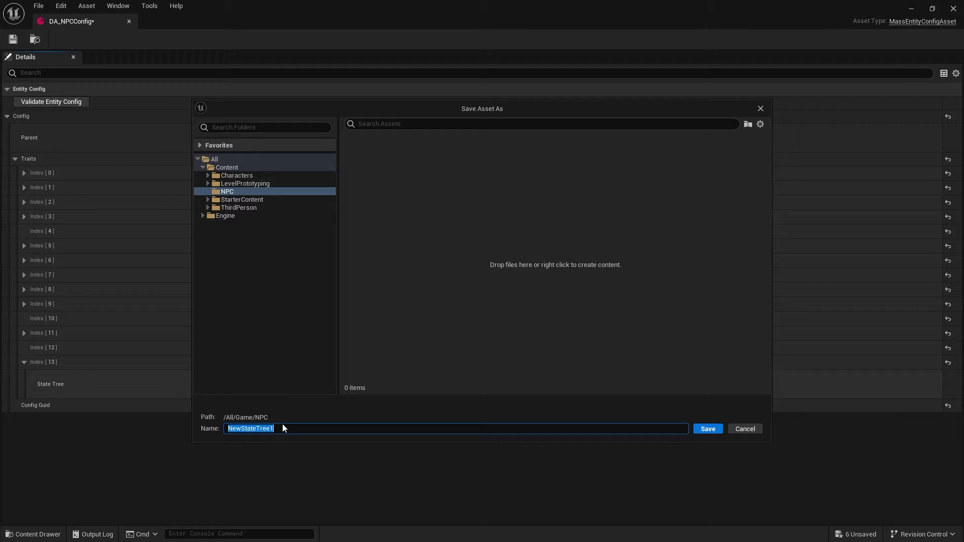
text(NPC_StateTree)
key(Return)
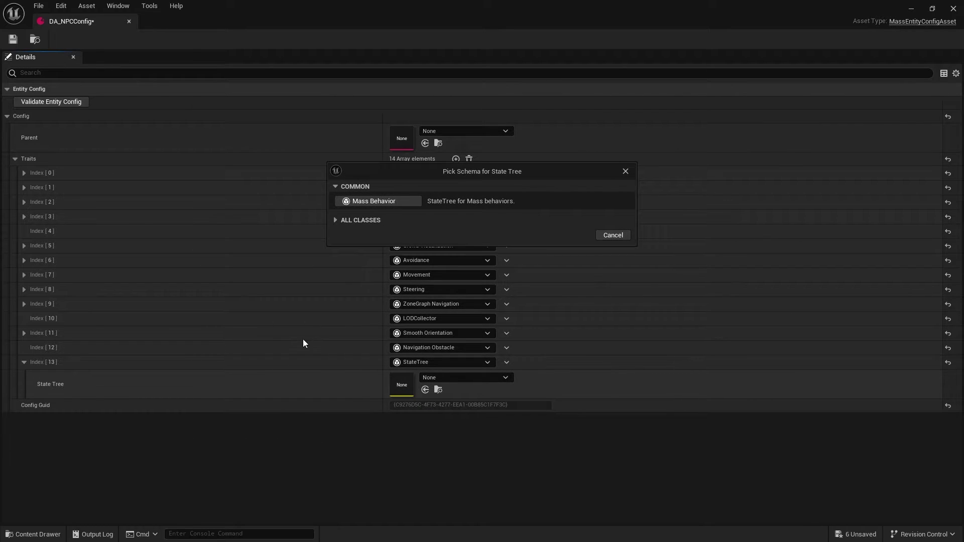
click(381, 202)
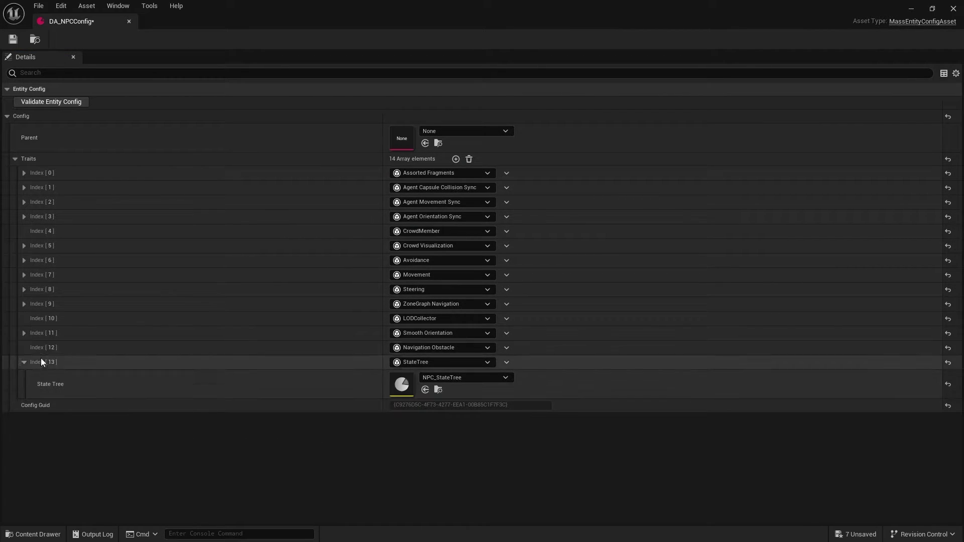
Open NPC_StateTree for editing and add a state named Wander under Root.
double_click(402, 384)
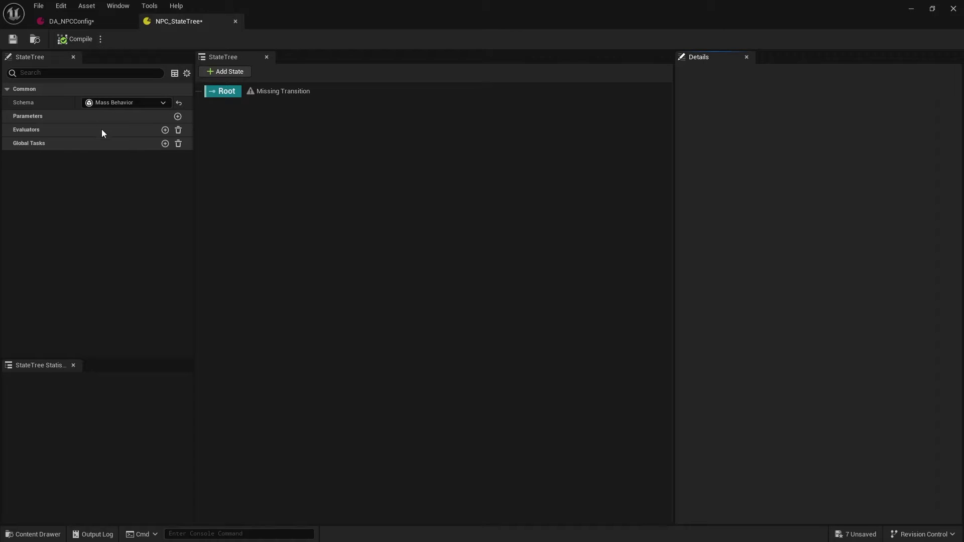
click(230, 73)
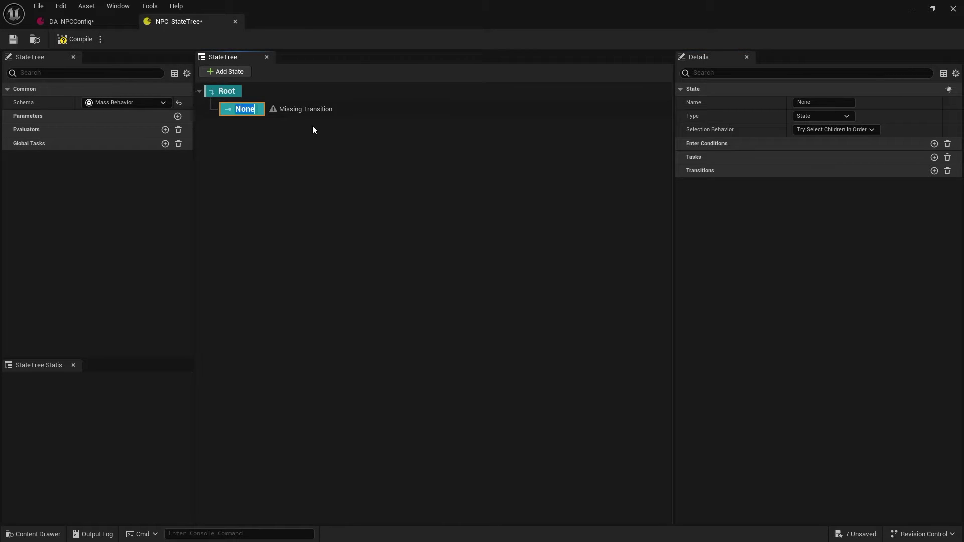
text(Wander)
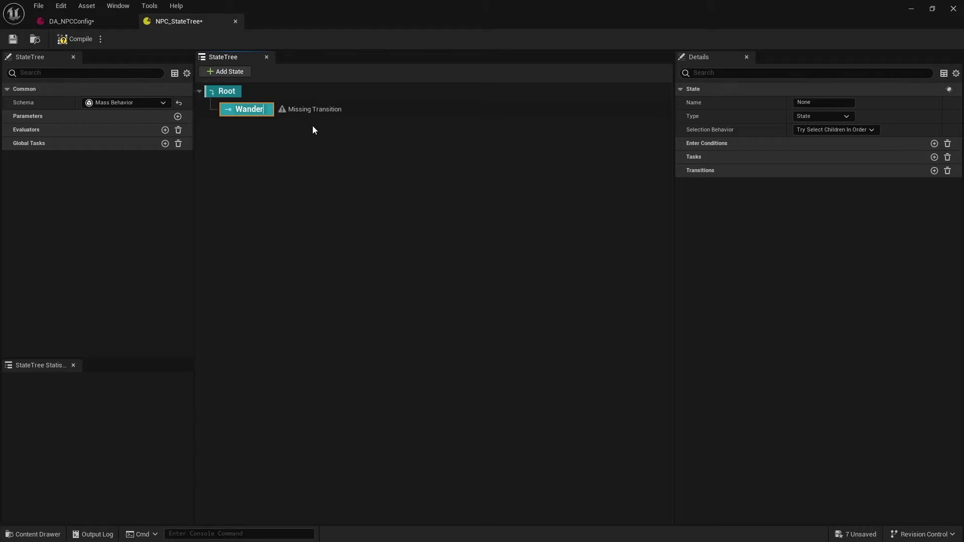
key(Return)
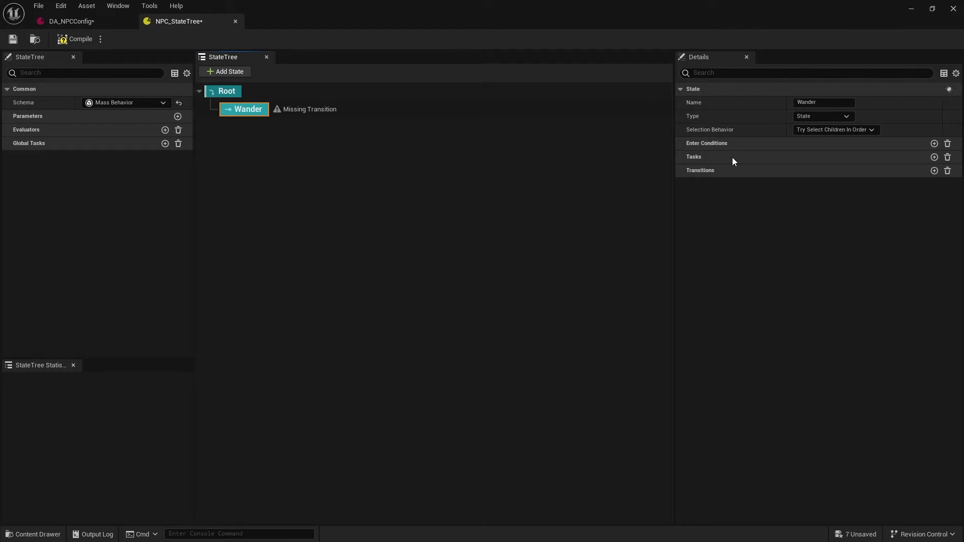
Add a ZG Find Wander Target task to the Wander state.
click(934, 157)
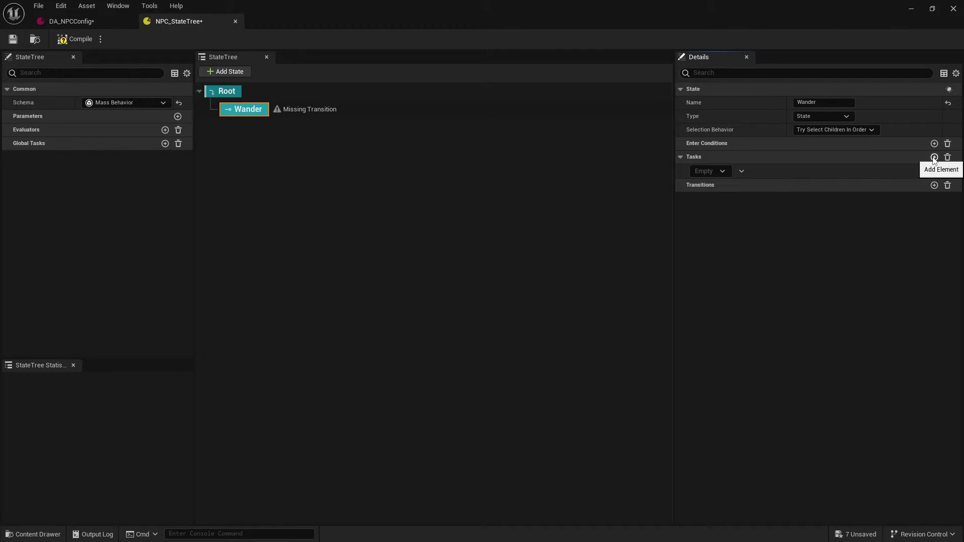
click(715, 173)
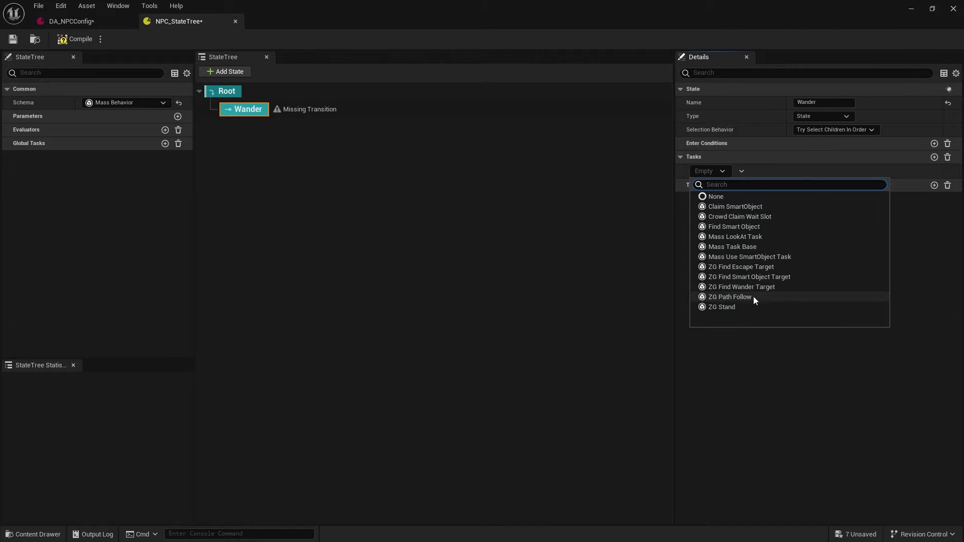
click(728, 289)
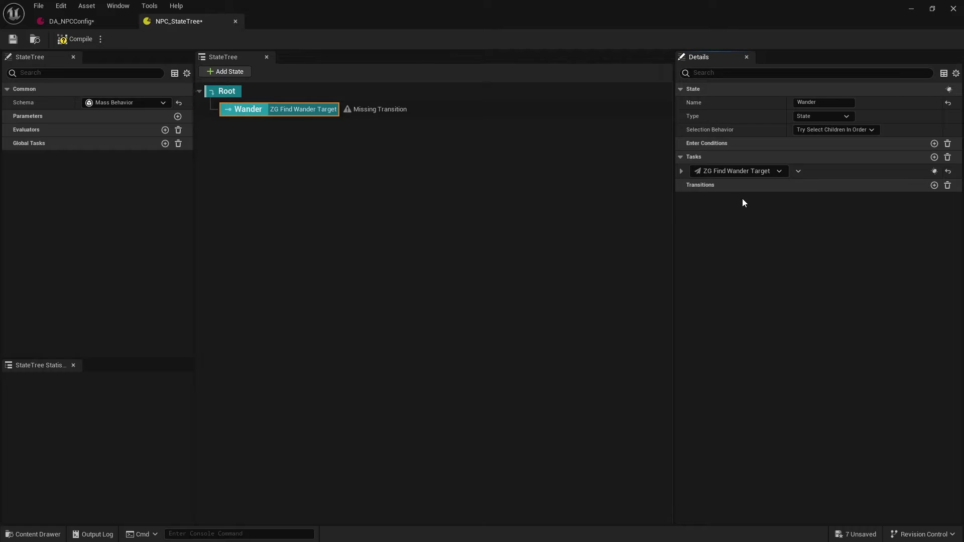
Set Any Tags in the ZG Find Wander Target task's allowed annotation tags to Pedestrian and HighClass_NPC.
click(684, 171)
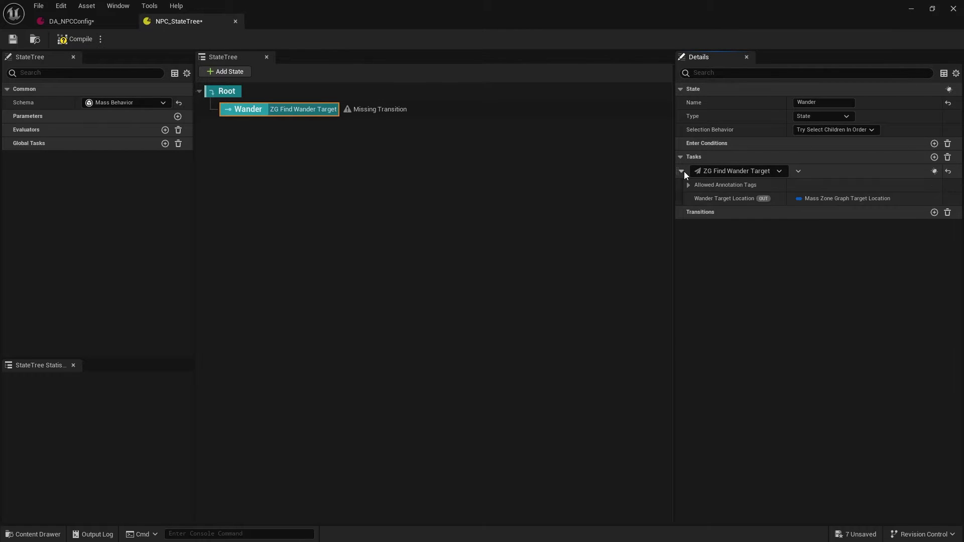
click(688, 185)
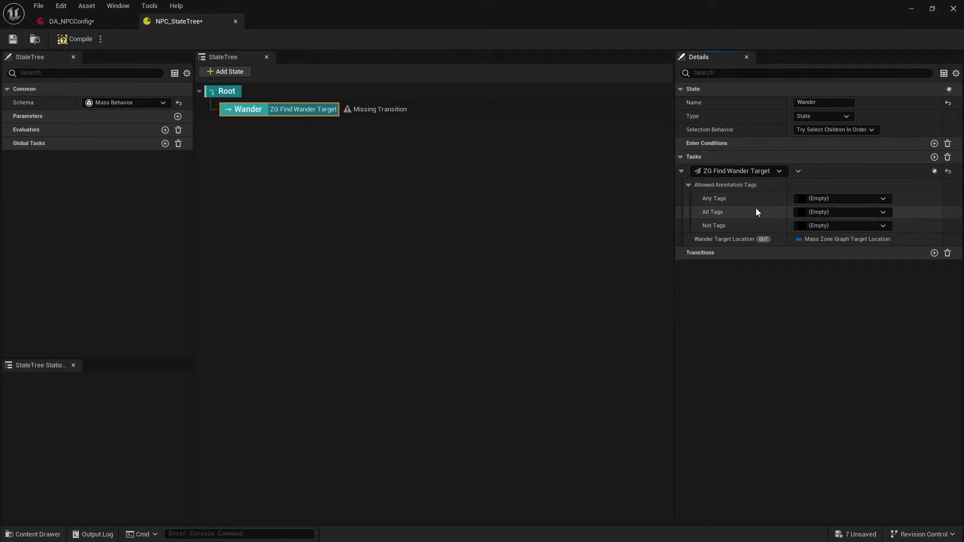
click(824, 199)
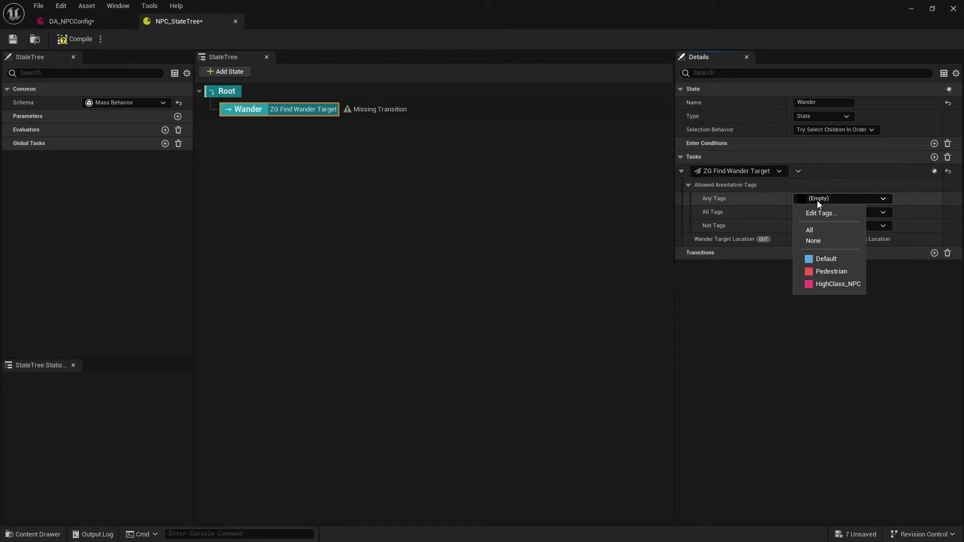
click(824, 273)
click(833, 286)
click(744, 292)
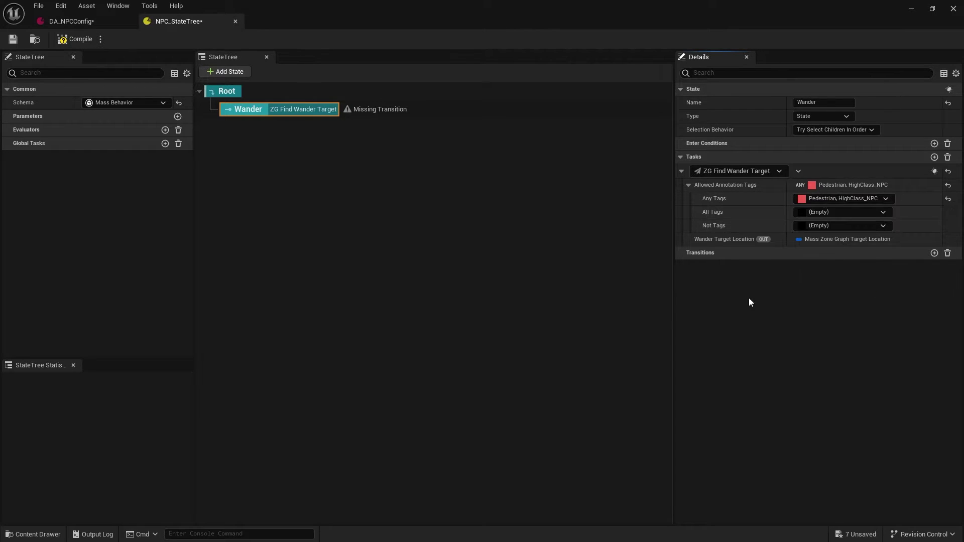
click(683, 171)
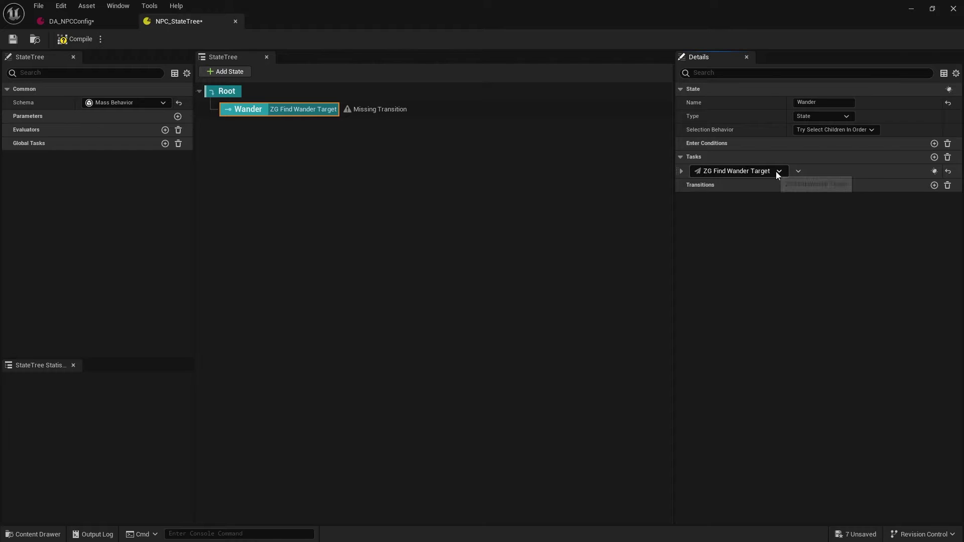
Add a ZG Path Follow task as the second task of the Wander state.
click(934, 157)
click(709, 186)
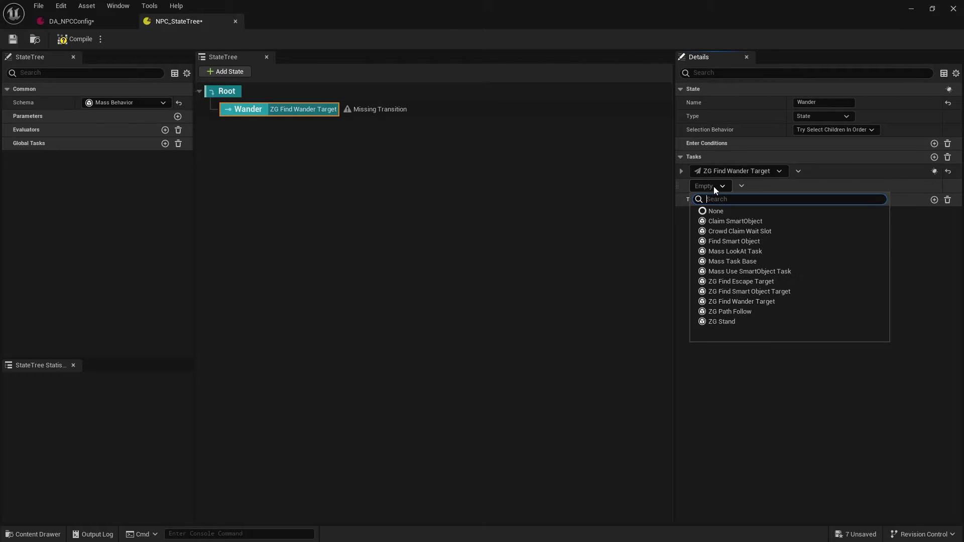
click(743, 312)
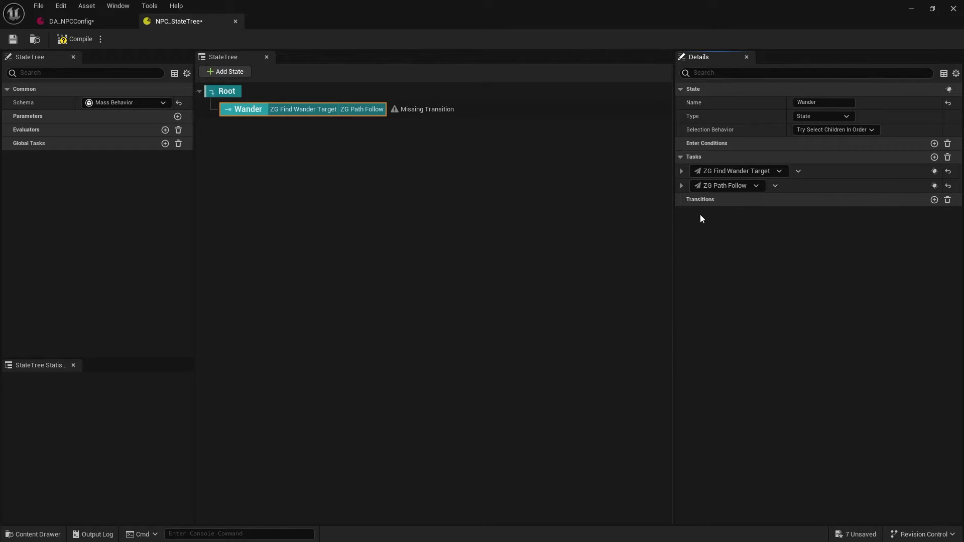
Bind the ZG Path Follow task's Target Location to WanderTargetLocation from the ZG Find Wander Target task.
click(682, 186)
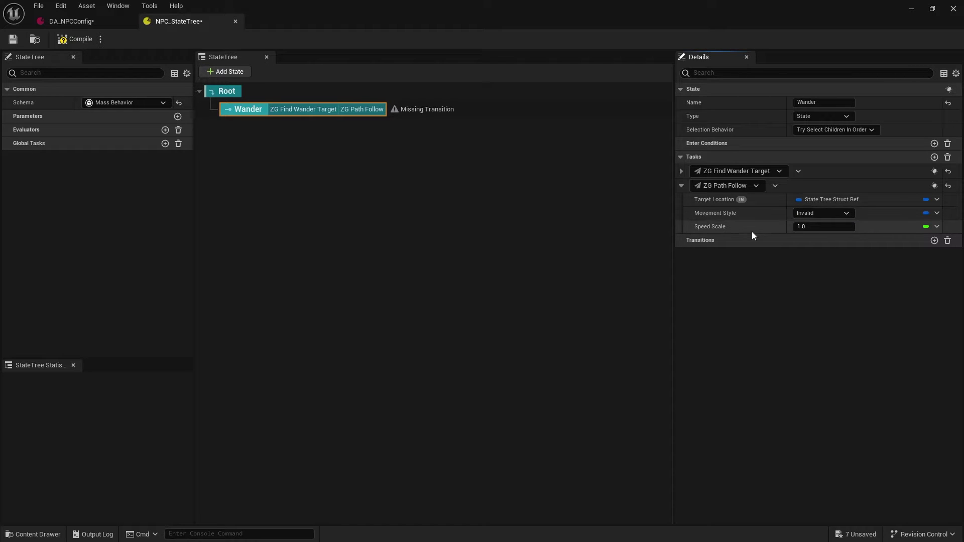
click(932, 200)
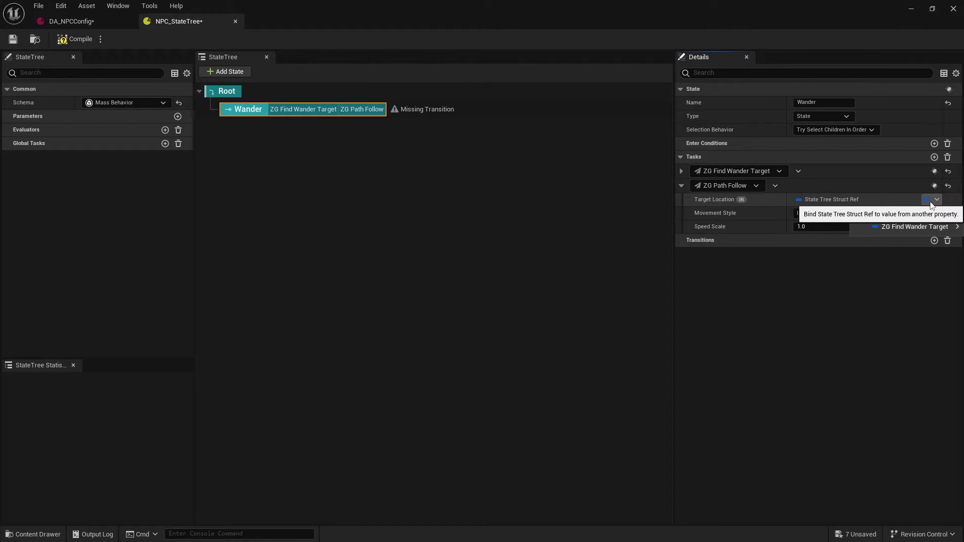
mouse_move(904, 227)
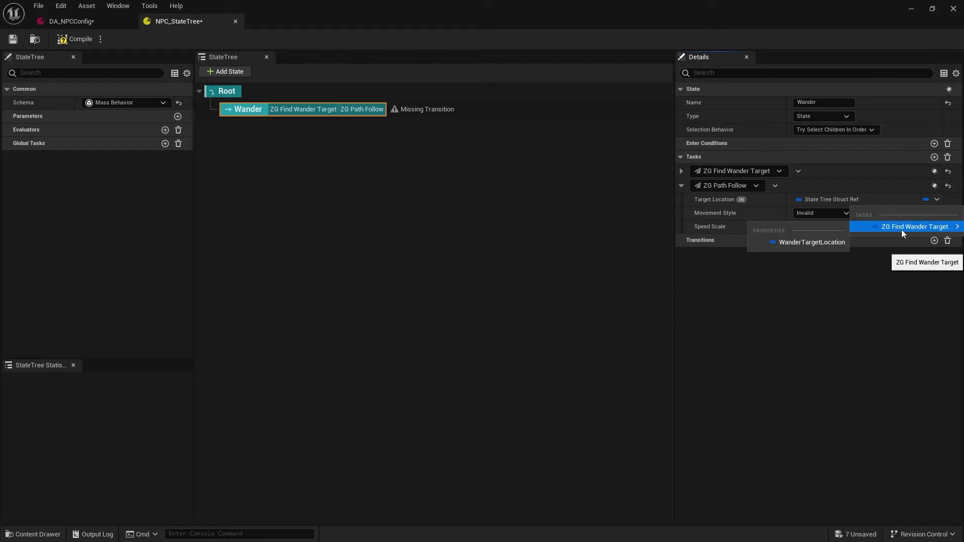
click(829, 243)
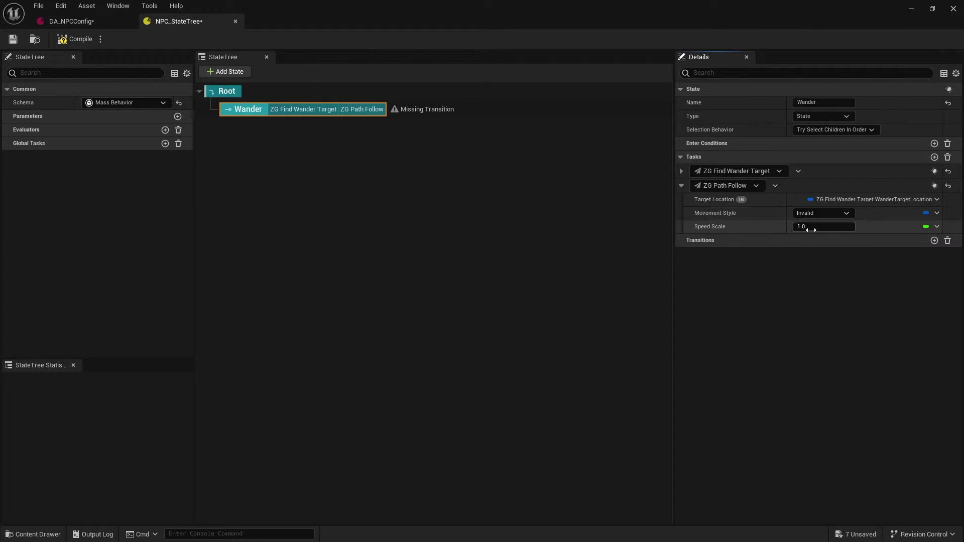
click(681, 185)
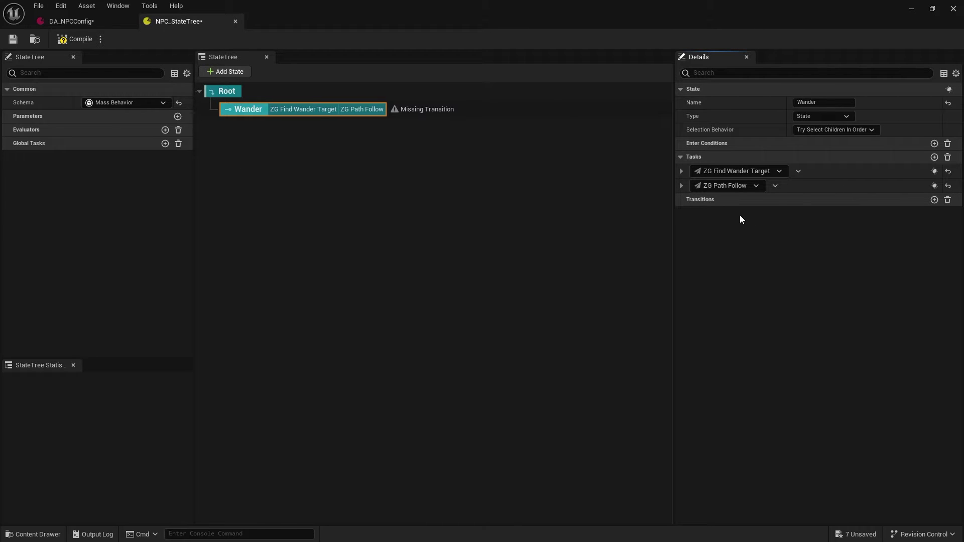
Add a transition to the Wander state, with the On State Completed trigger and Root as its target.
click(934, 200)
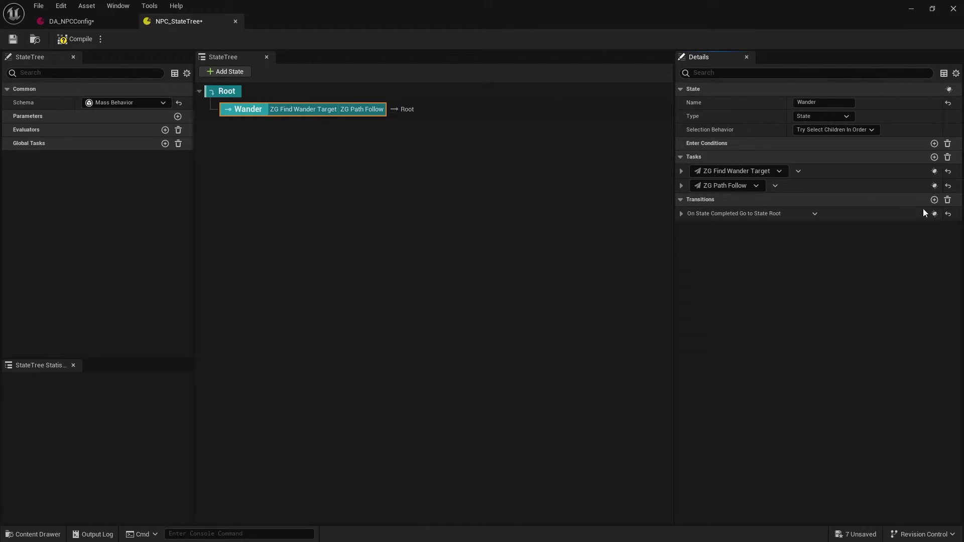
click(682, 215)
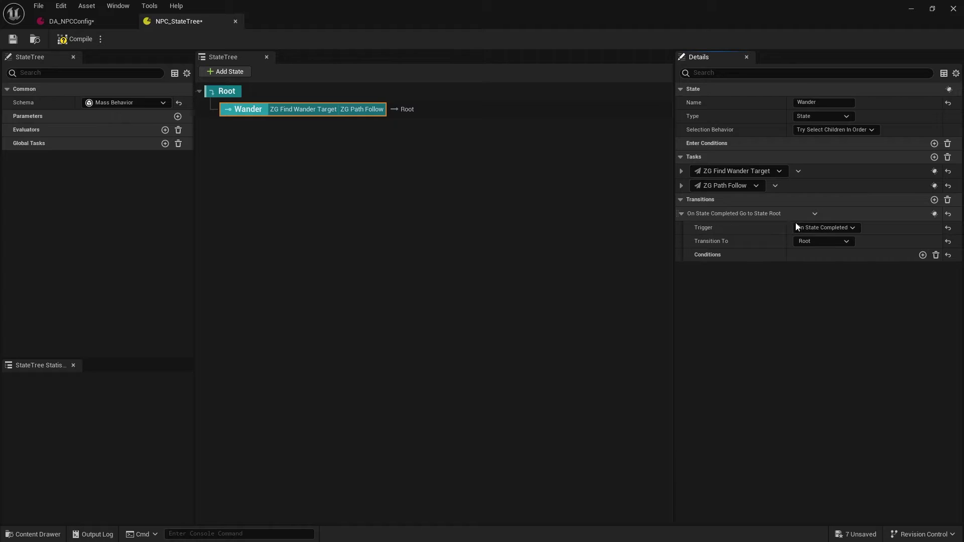
click(813, 216)
click(812, 215)
click(830, 229)
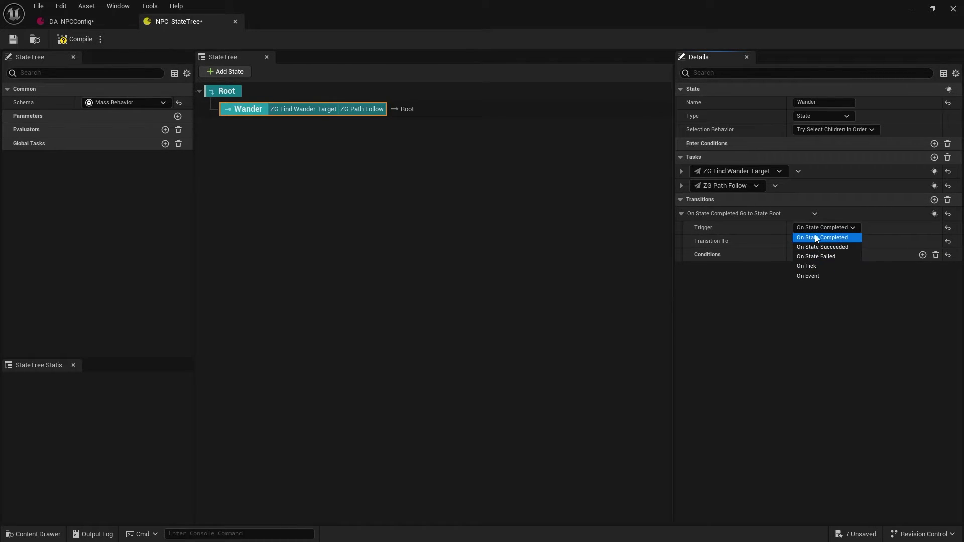
click(810, 236)
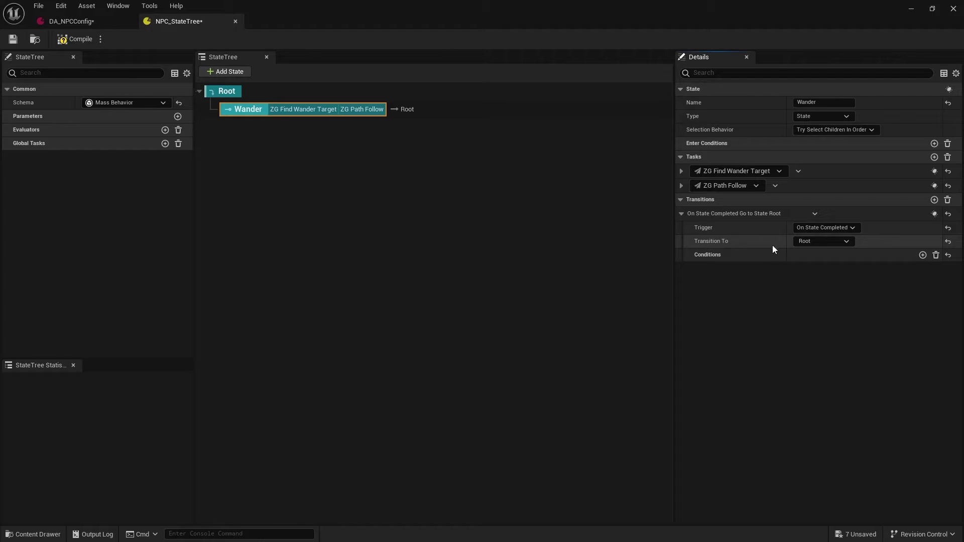
click(817, 244)
click(812, 242)
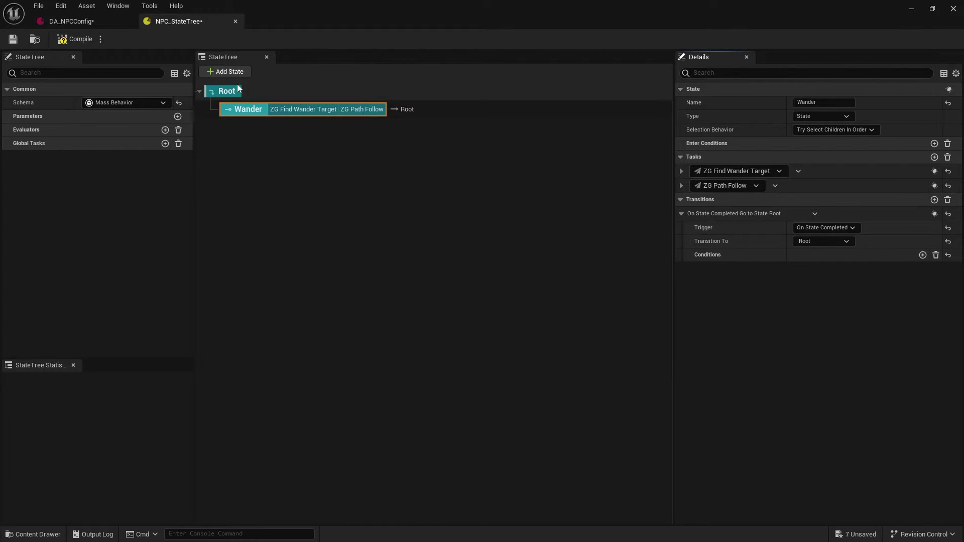
Compile and save NPC_StateTree, and close its editor window to return to the level.
click(76, 40)
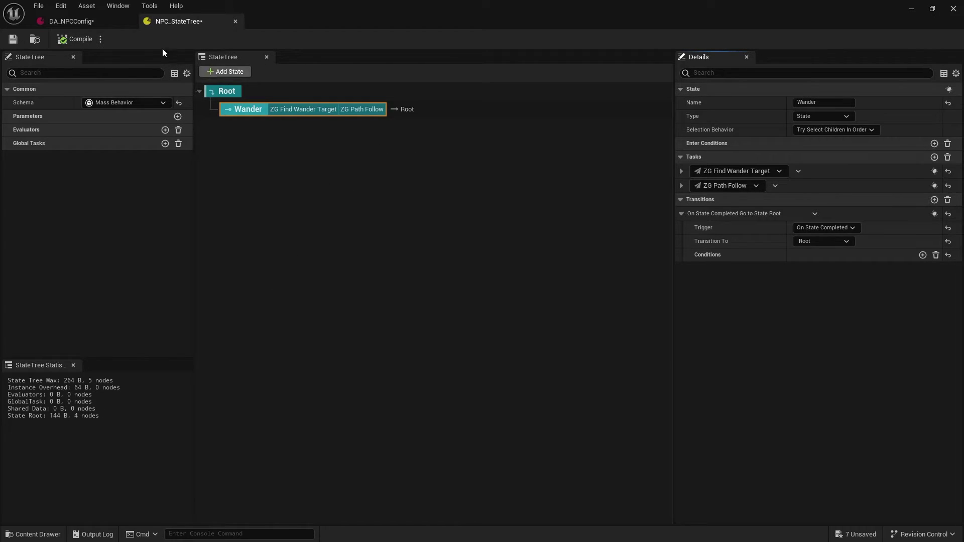
click(13, 40)
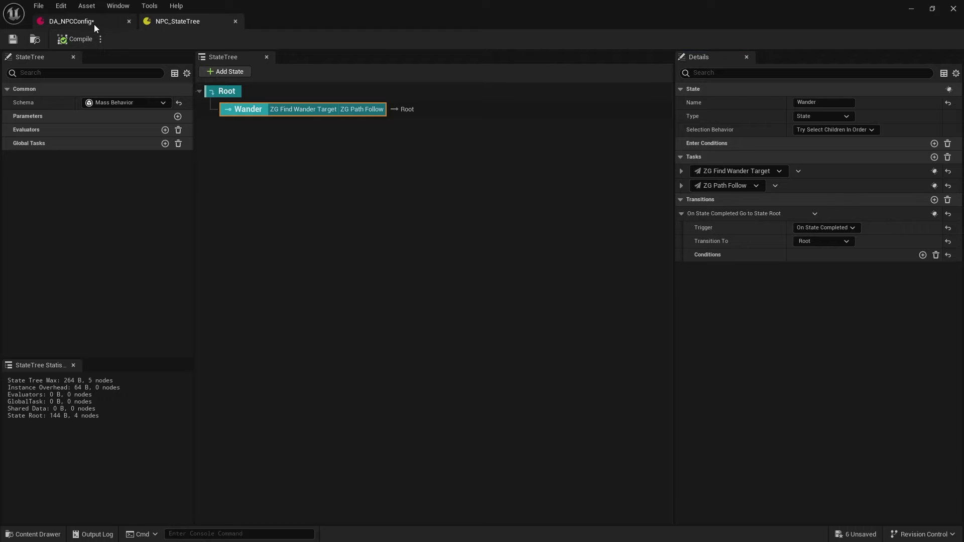
click(955, 11)
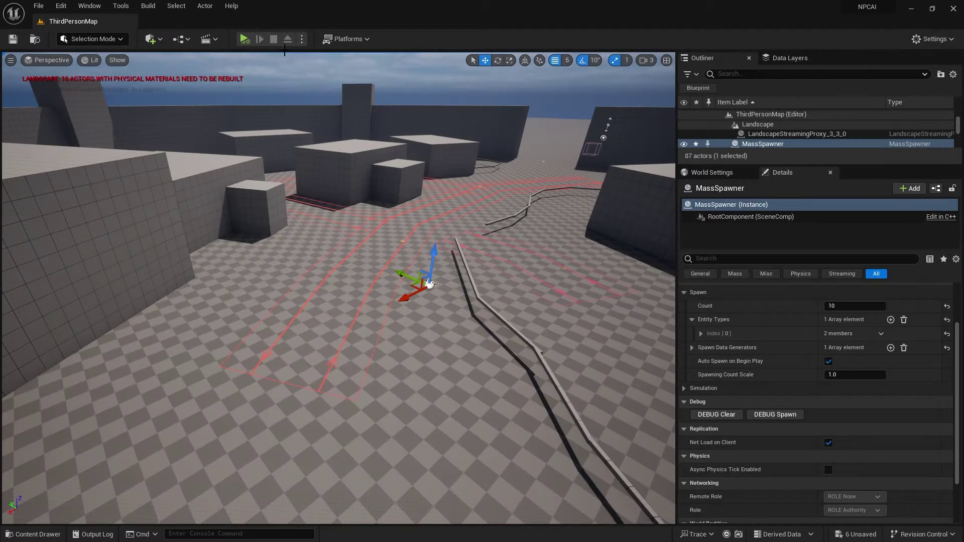
Simulate ThirdPersonMap, move the view close to the spawned NPCs and set the viewport camera speed to 1.
click(244, 39)
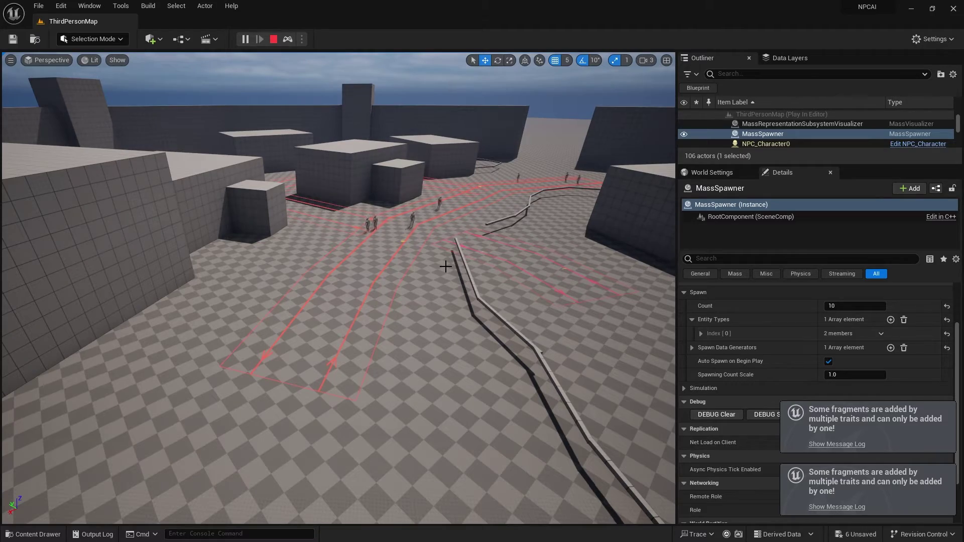
key(w)
mouse_move(398, 297)
right_down()
mouse_move(354, 301)
mouse_move(382, 299)
mouse_move(322, 251)
mouse_move(336, 249)
mouse_move(306, 300)
mouse_move(343, 254)
mouse_move(384, 290)
right_up()
key(w)
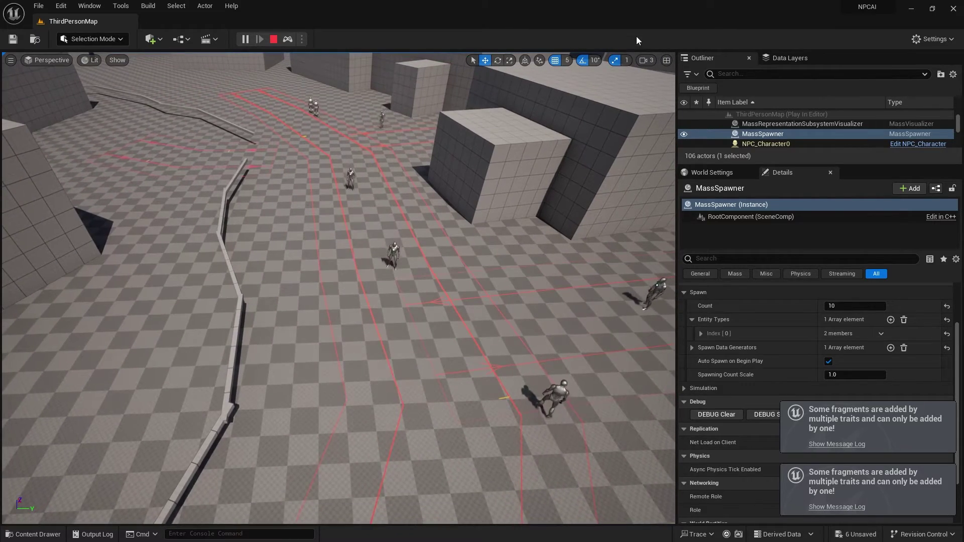
click(648, 59)
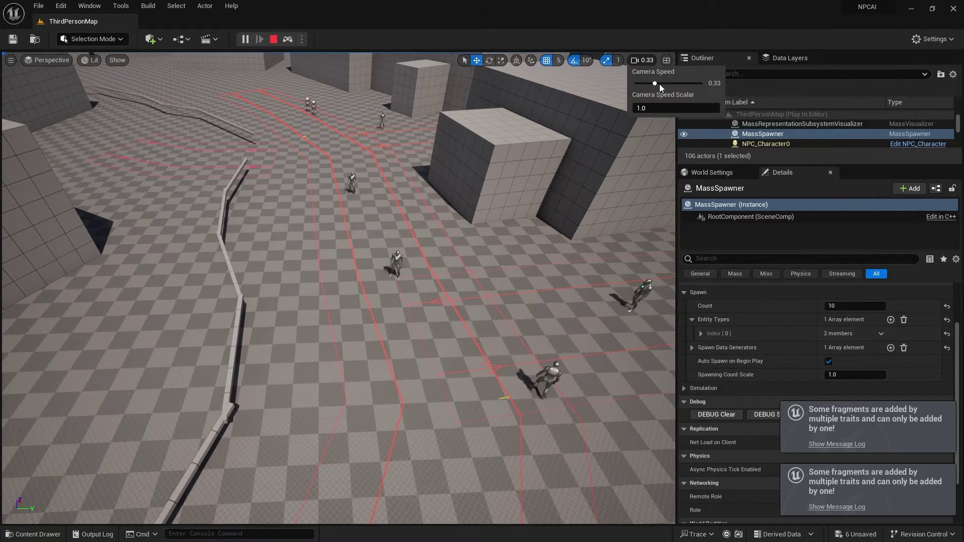
mouse_move(659, 84)
mouse_down()
mouse_move(651, 84)
mouse_move(673, 85)
mouse_up()
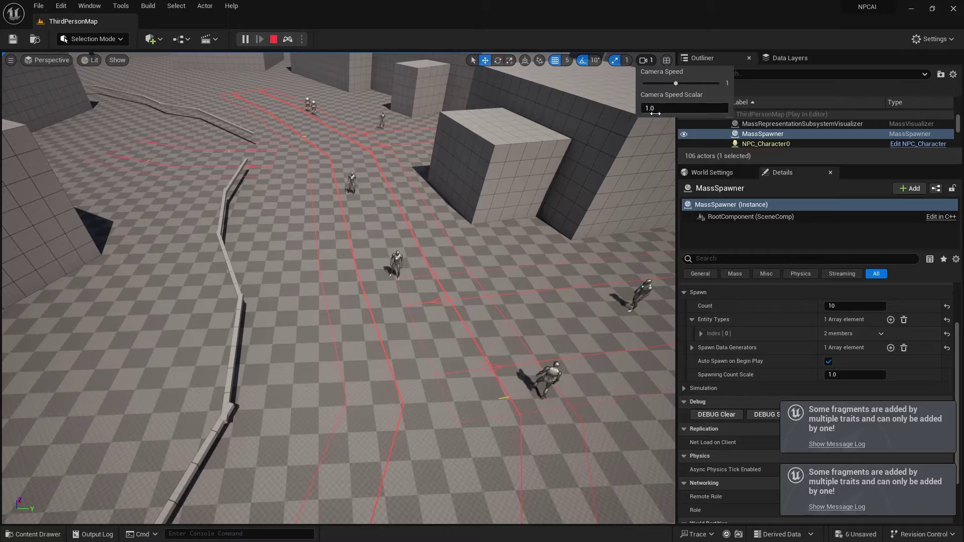
Examine the simulated NPCs' movement and animation along the zone graph lanes from several viewpoints, and stop the simulation.
right_drag(507, 196, 543, 225)
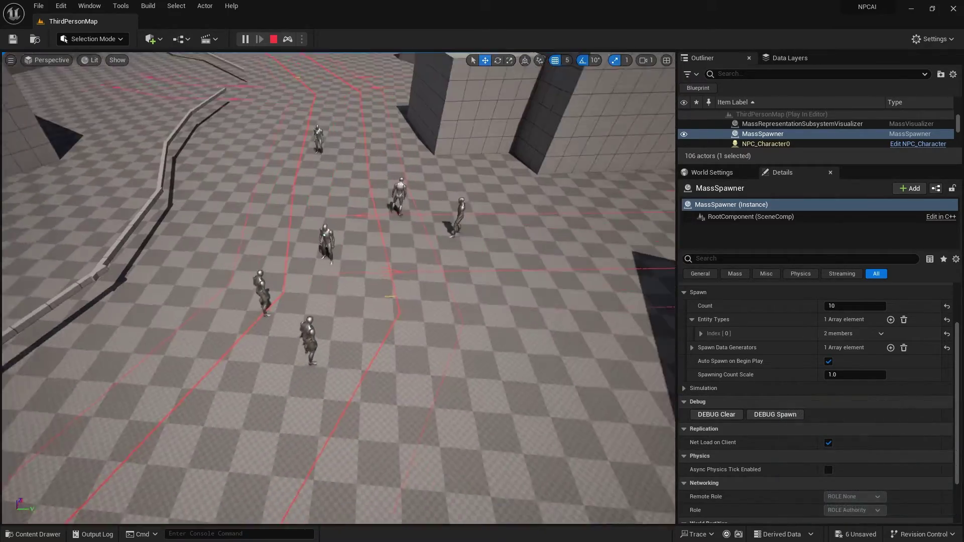
right_drag(614, 166, 670, 66)
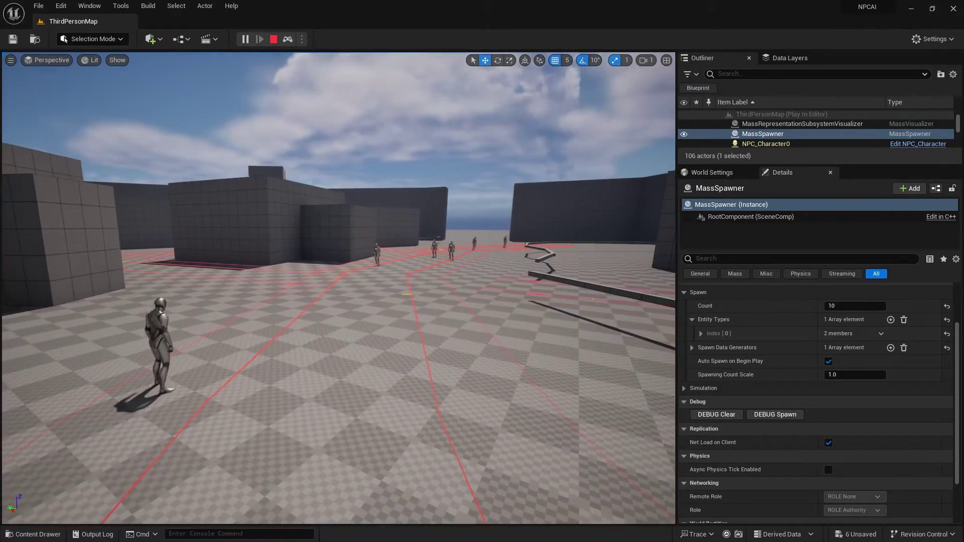
right_drag(614, 166, 614, 166)
right_drag(472, 243, 471, 243)
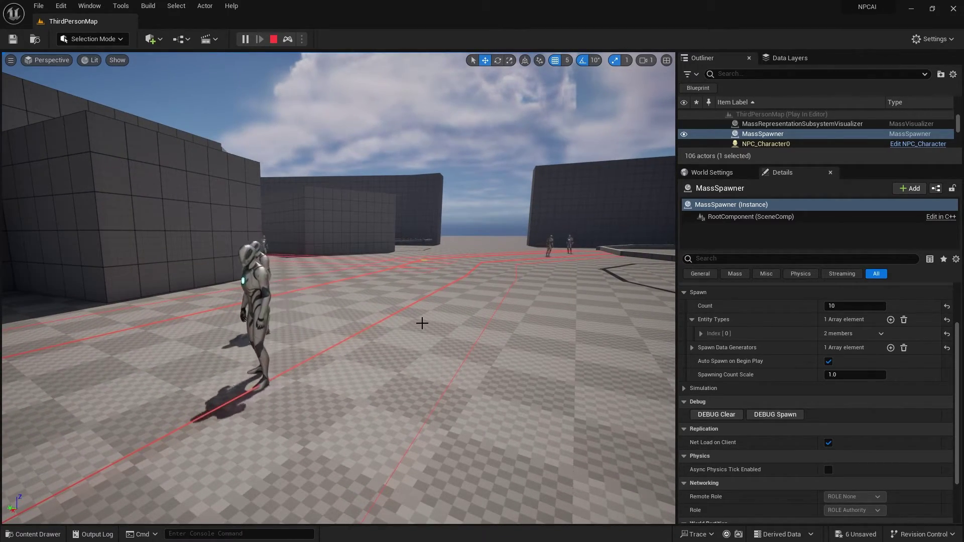
right_drag(422, 323, 422, 323)
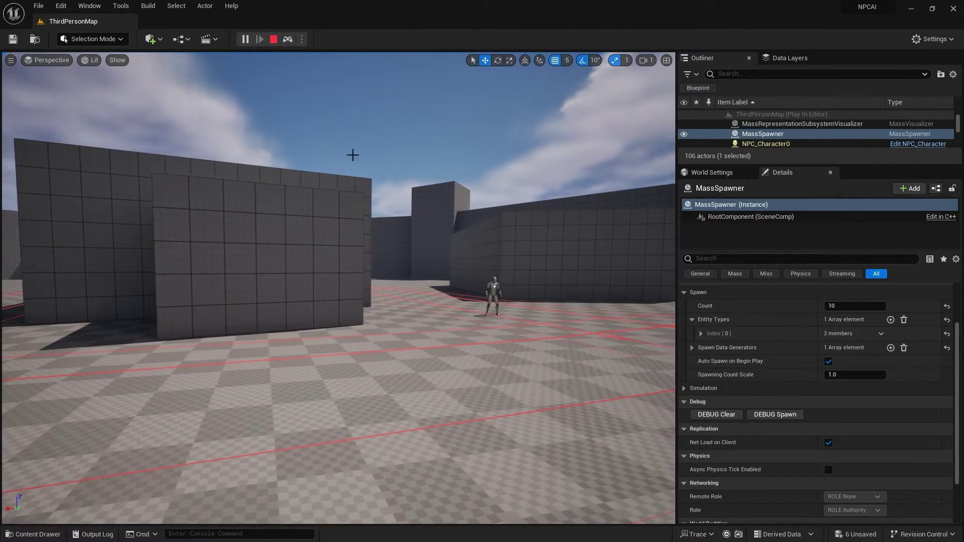
click(274, 39)
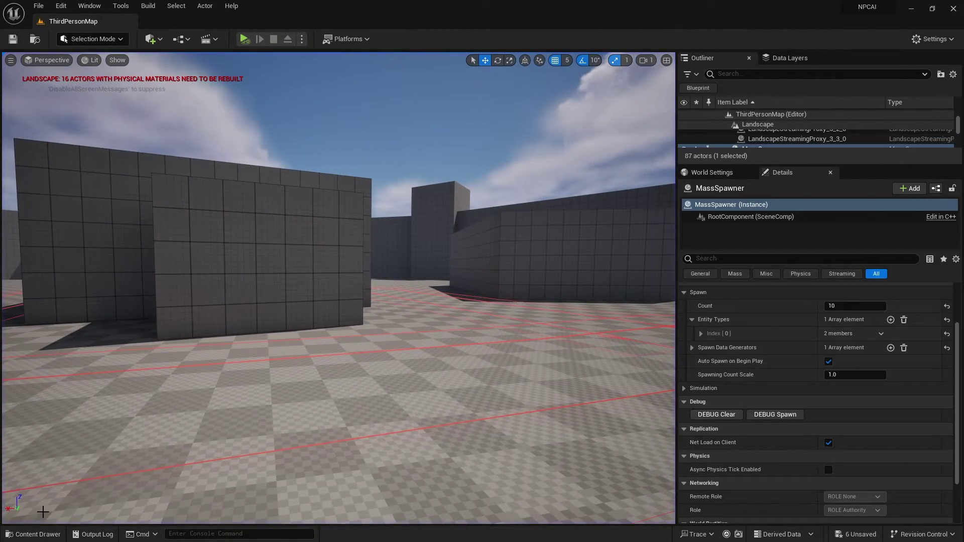
Open the ABP_Manny animation blueprint from the Content/Characters/Mannequins/Animations folder.
click(38, 534)
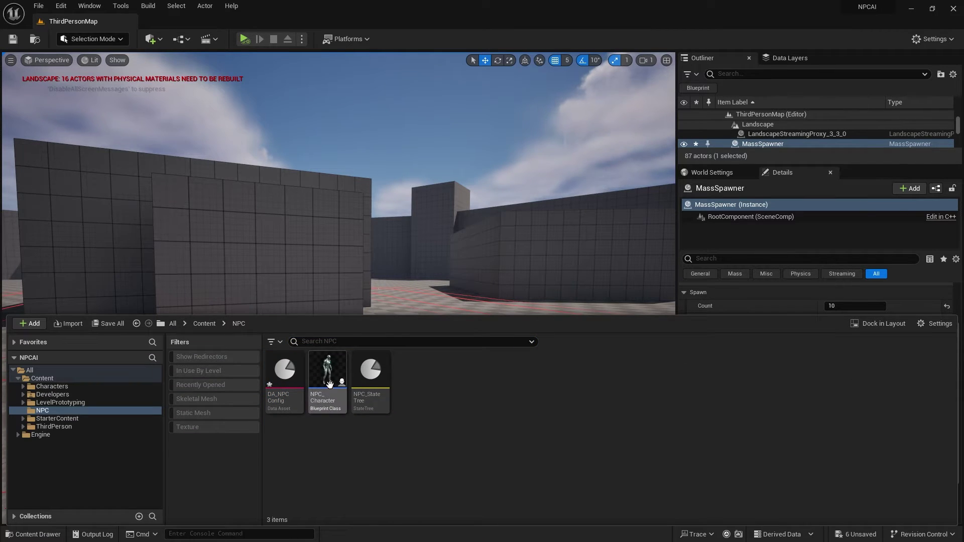
click(204, 323)
double_click(285, 370)
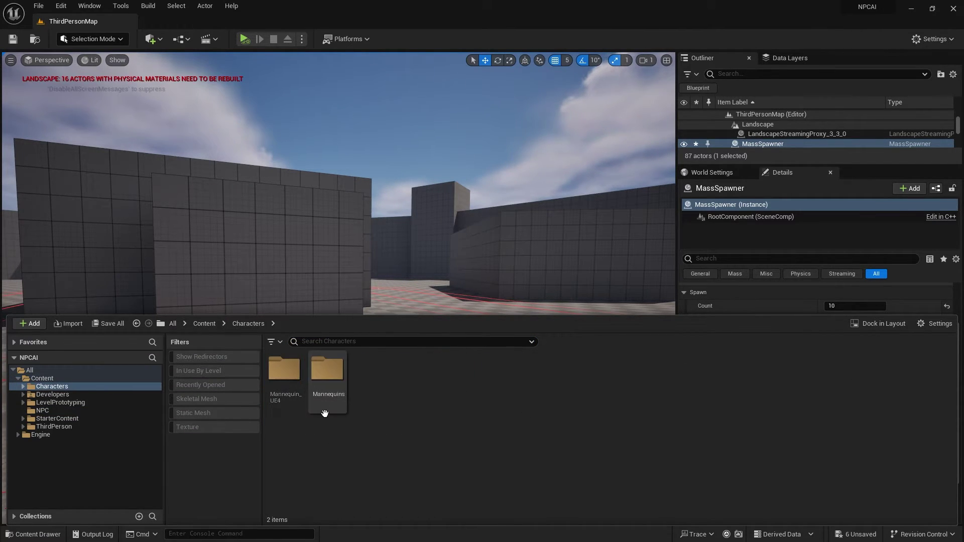
double_click(322, 376)
double_click(285, 370)
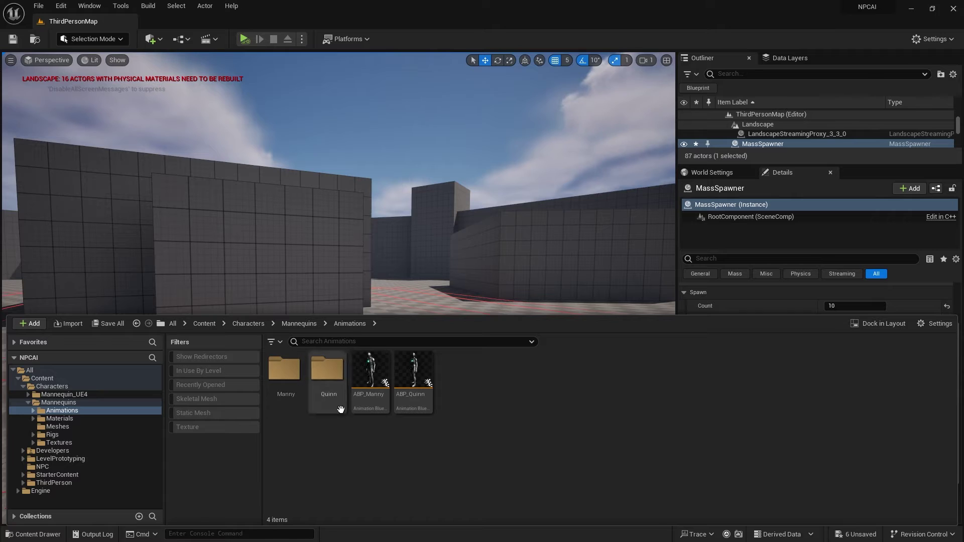
double_click(361, 367)
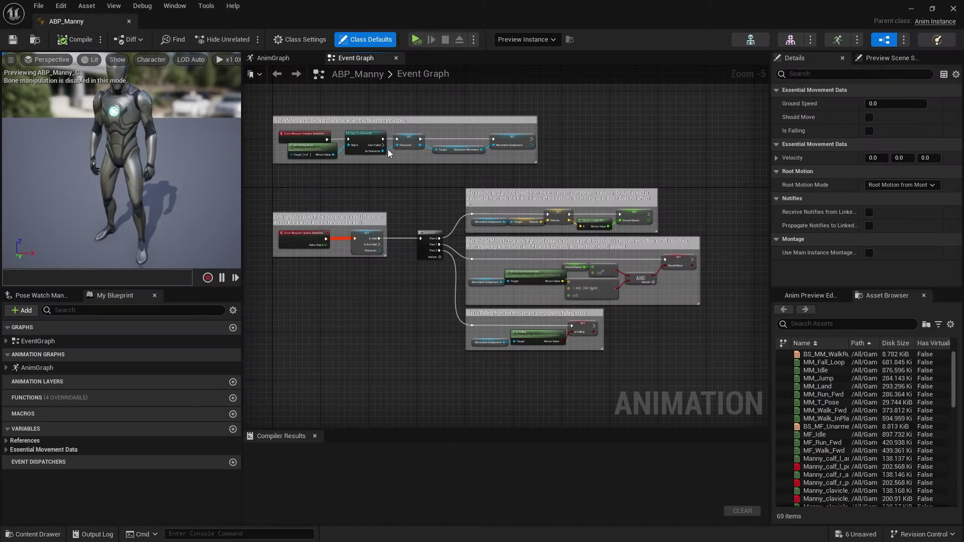
Wire the Ground Speed greater-than 3.0 result directly into Set Should Move, bypassing the AND node, and compile ABP_Manny.
scroll(564, 261, up, 6)
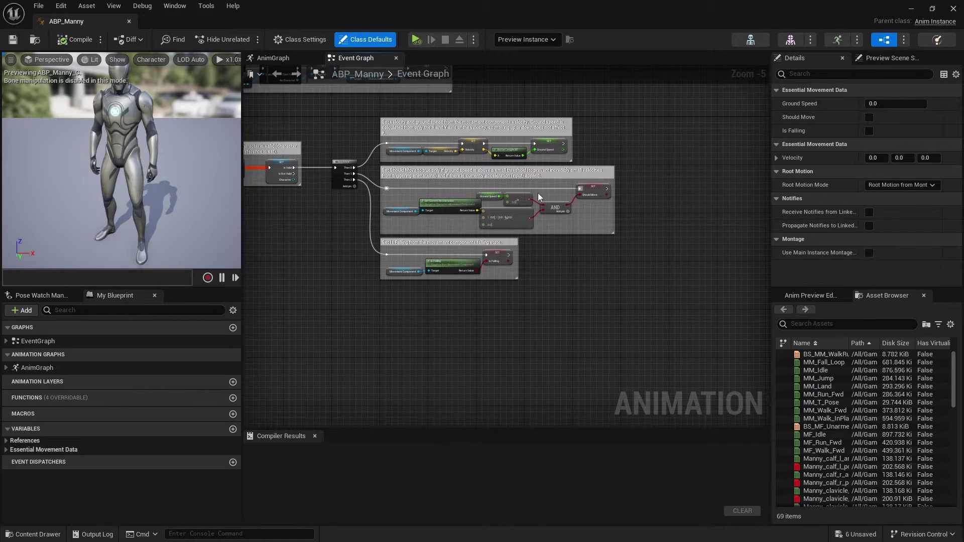
right_drag(381, 203, 487, 200)
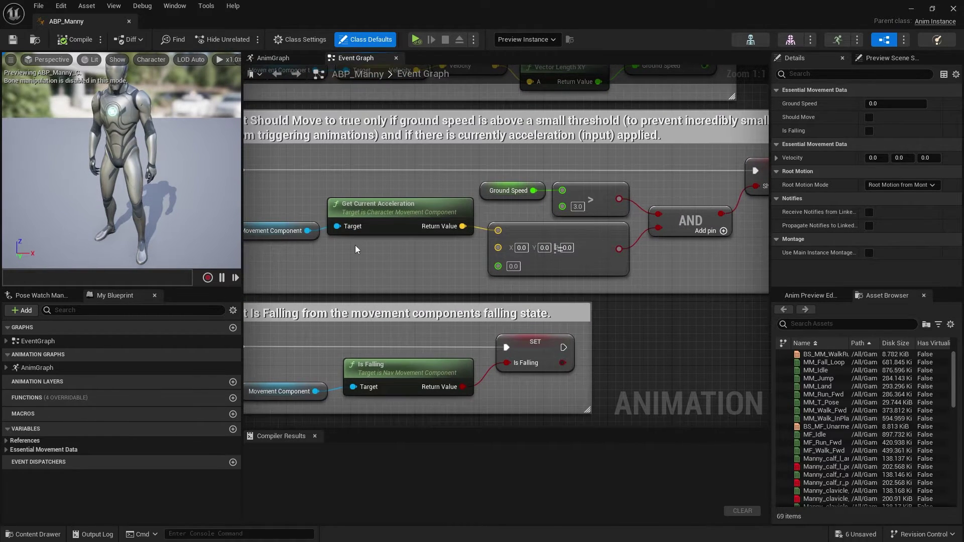
right_drag(354, 245, 424, 245)
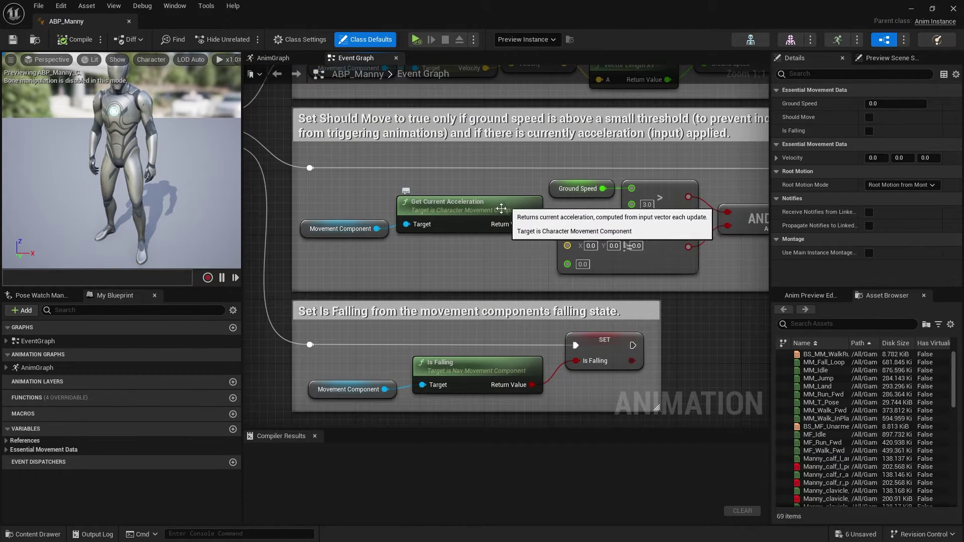
right_drag(644, 270, 466, 254)
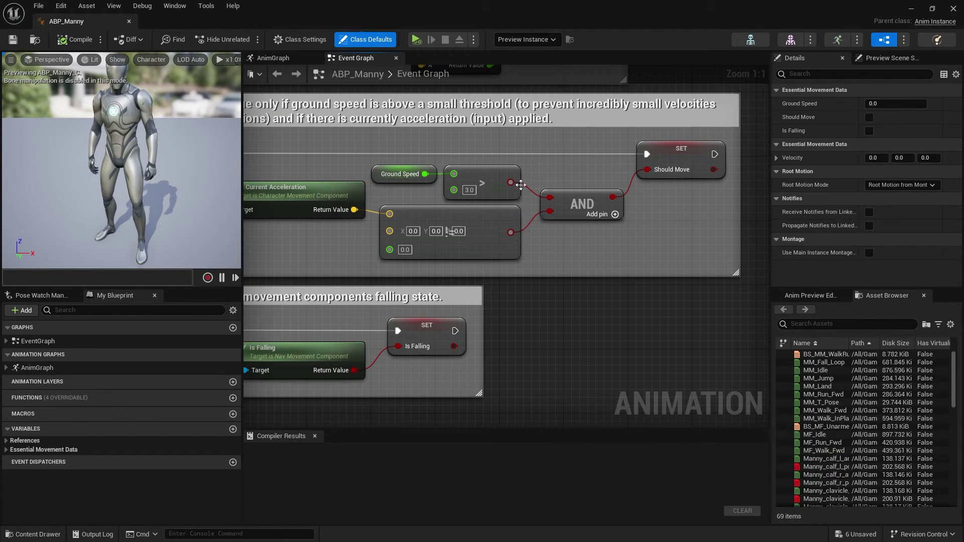
right_drag(552, 255, 464, 253)
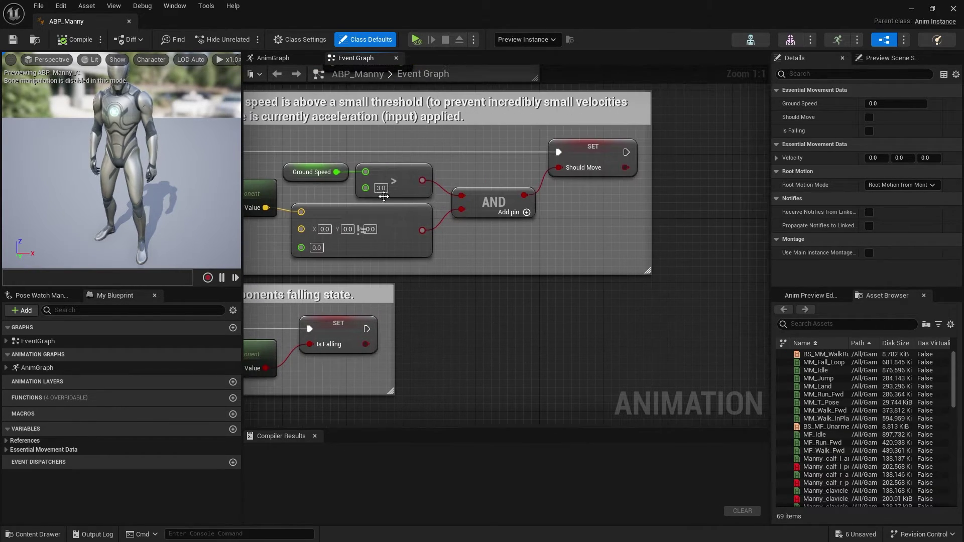
right_drag(490, 221, 525, 234)
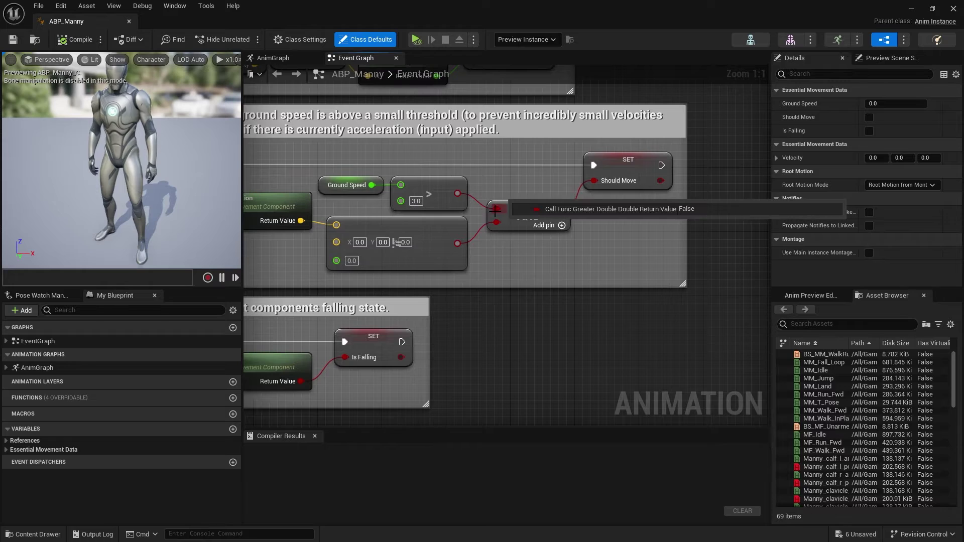
drag(458, 195, 594, 180)
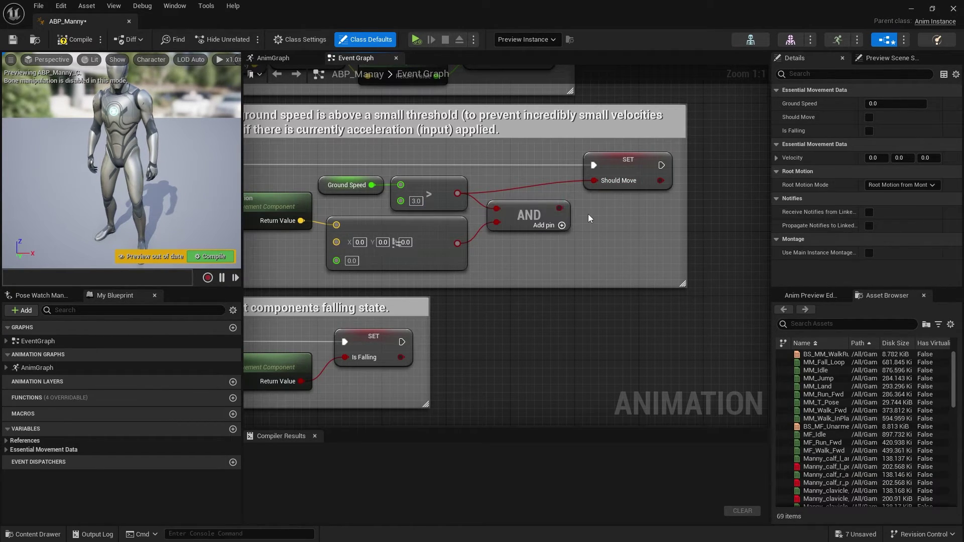
right_drag(634, 184, 619, 168)
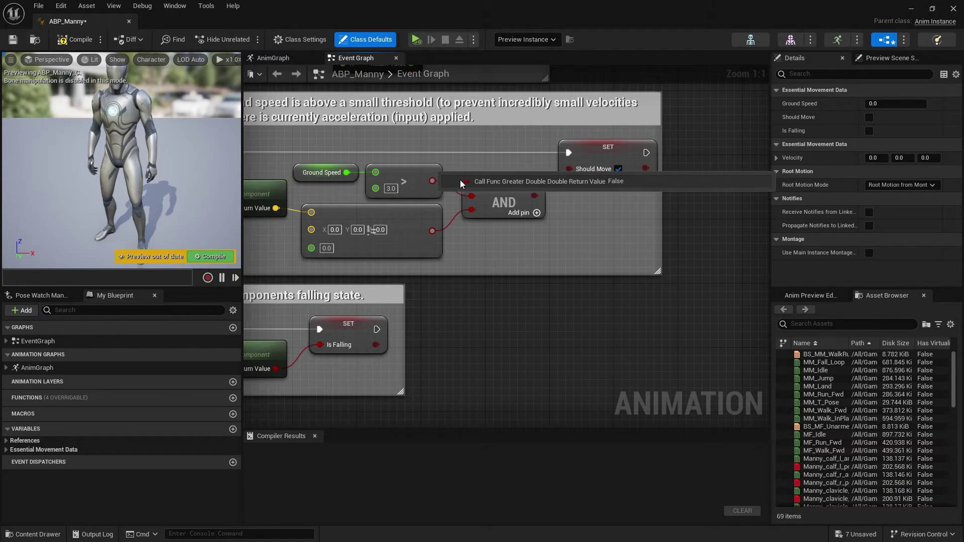
drag(433, 181, 569, 169)
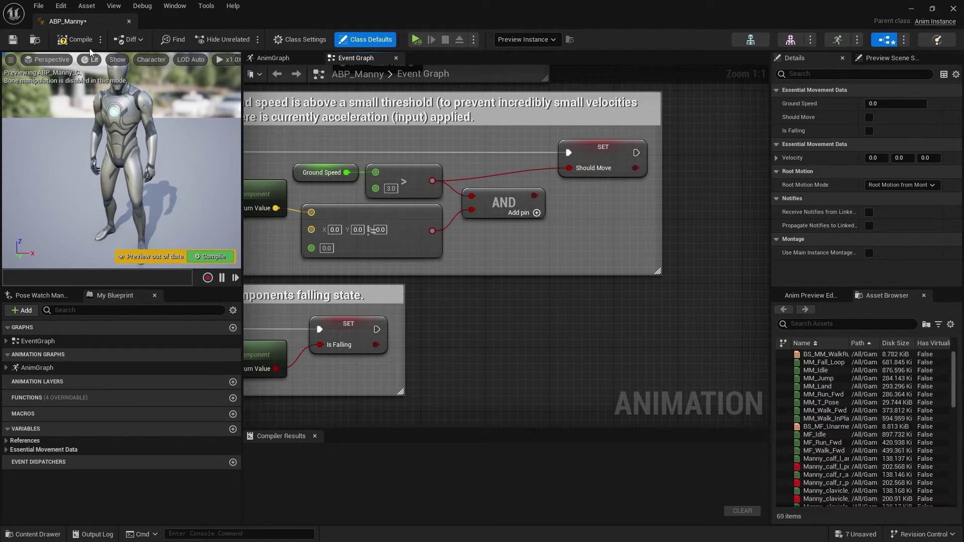
click(70, 39)
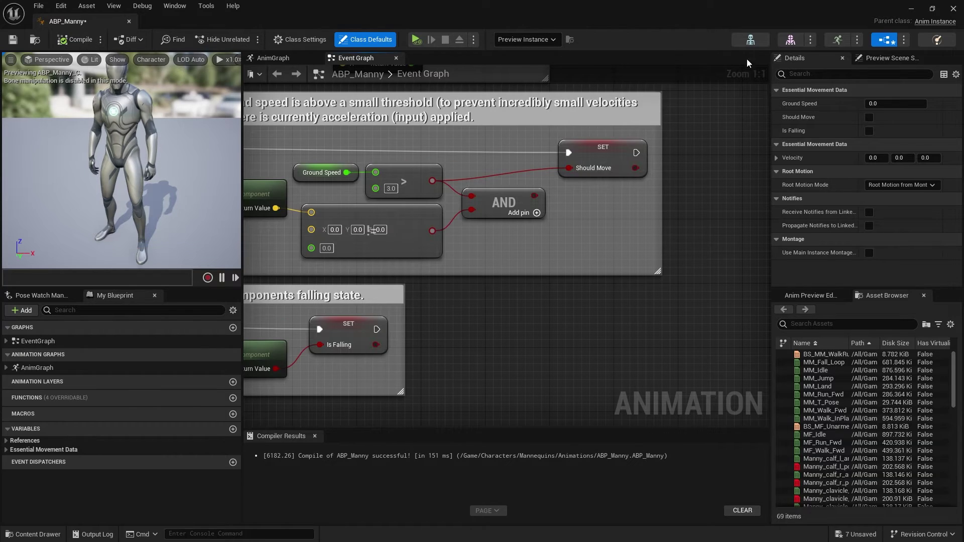
Return to the level, run it to check the NPCs' walking animation, and end the run.
click(911, 8)
click(244, 39)
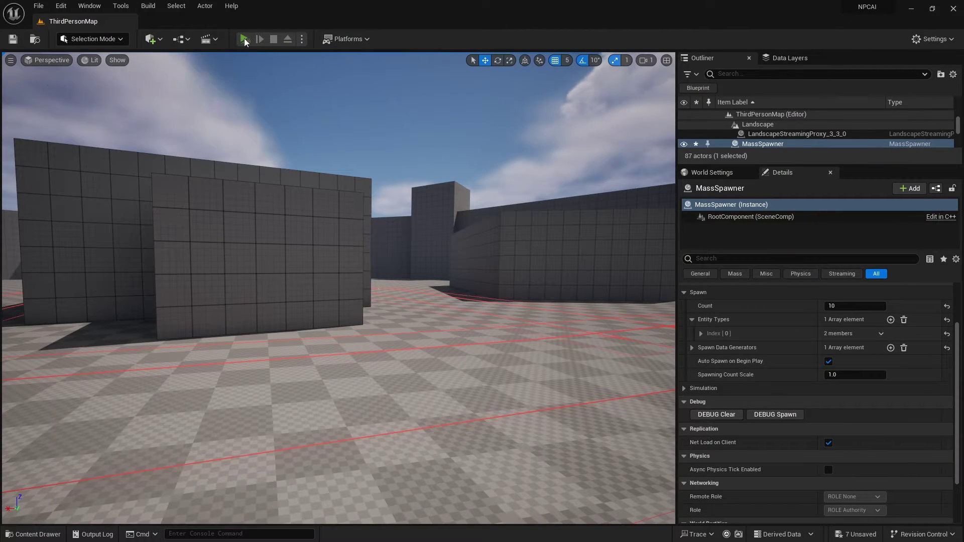
right_click(353, 275)
right_drag(337, 275, 482, 275)
key(Escape)
Play ThirdPersonMap and run the player character toward the wandering NPCs to observe them.
click(245, 39)
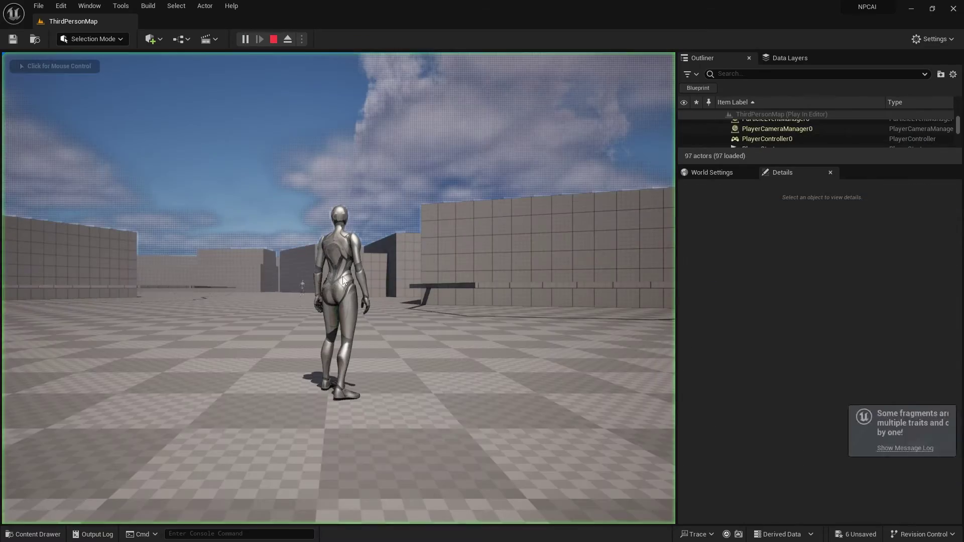
key(w)
key(a)
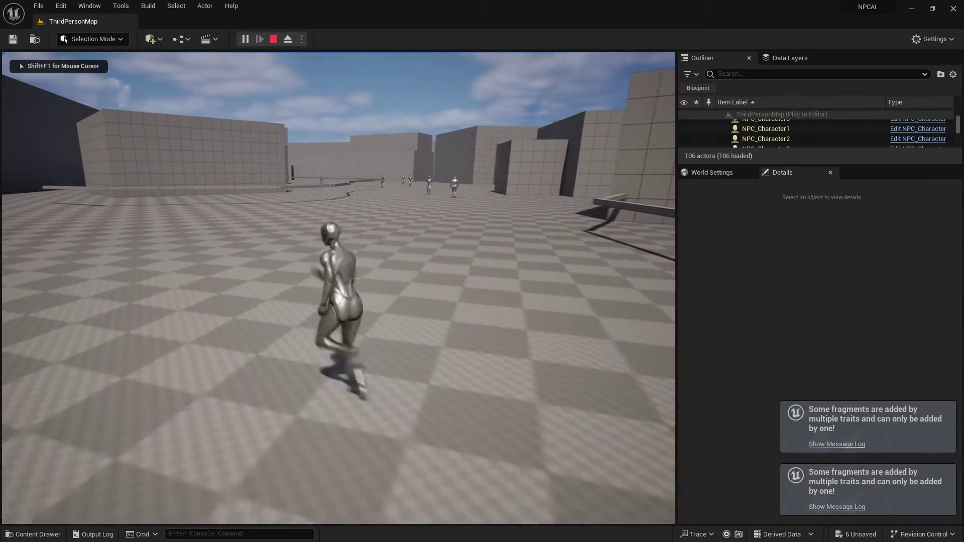
key(a)
key(w)
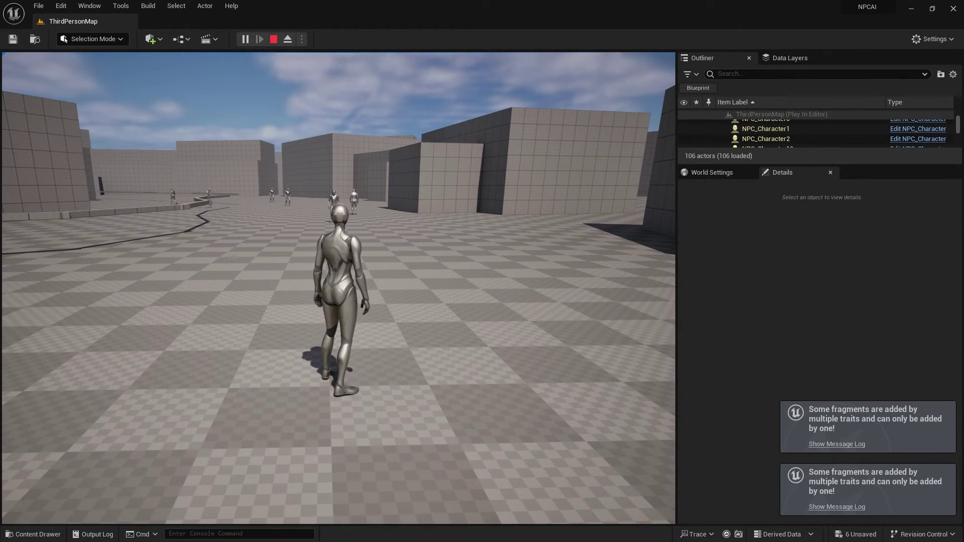
key(w)
key(a)
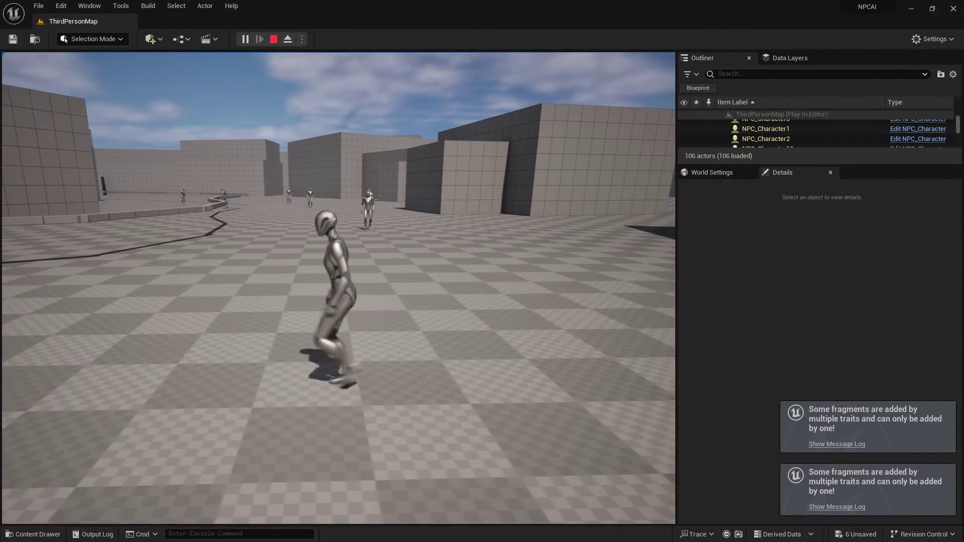
key(d)
Show the gameplay debugger overlay for a nearby NPC and run alongside it to inspect its Wander state and movement.
key(apostrophe)
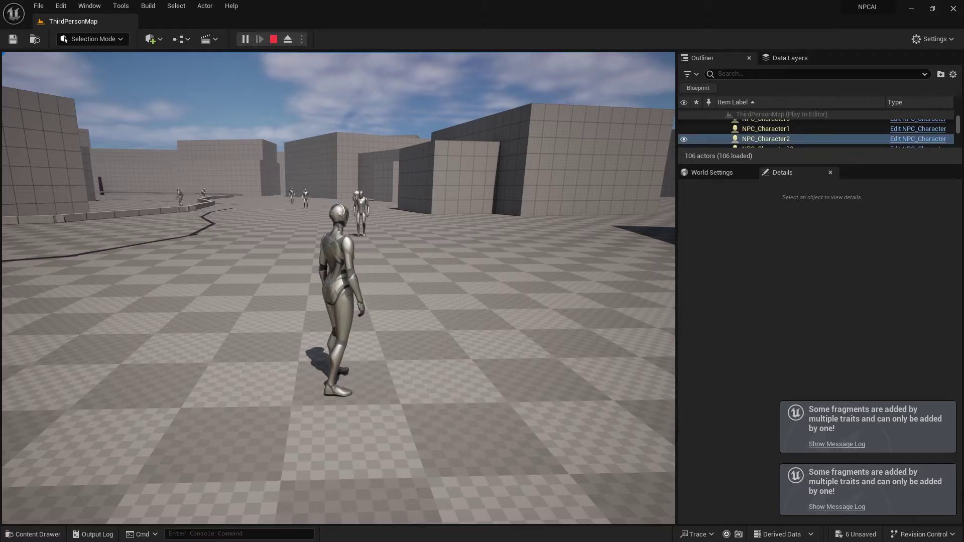
key(w)
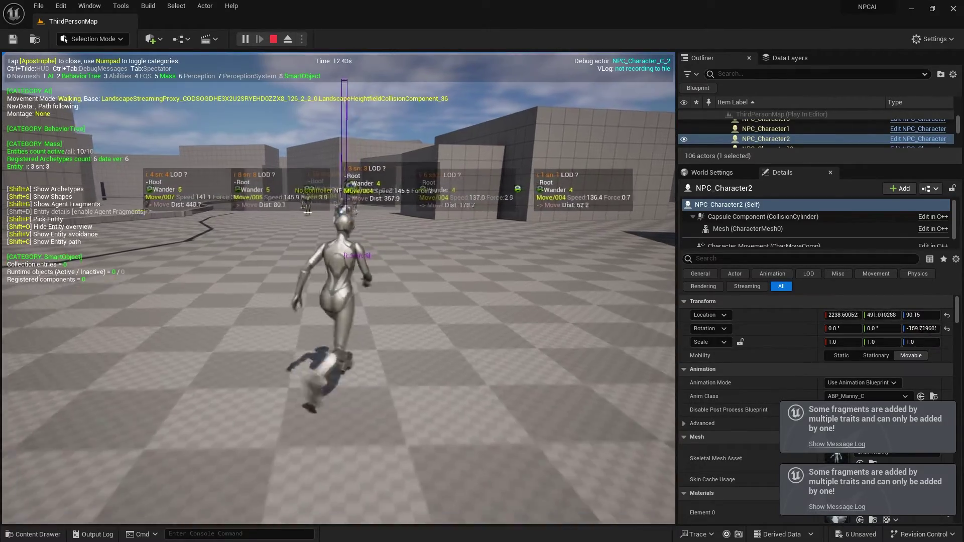
key(d)
key(w)
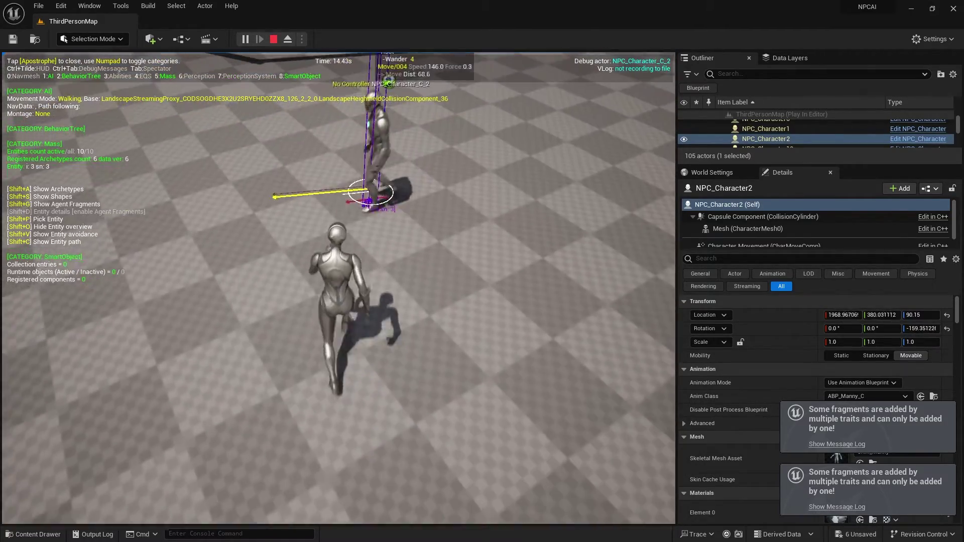
key(d)
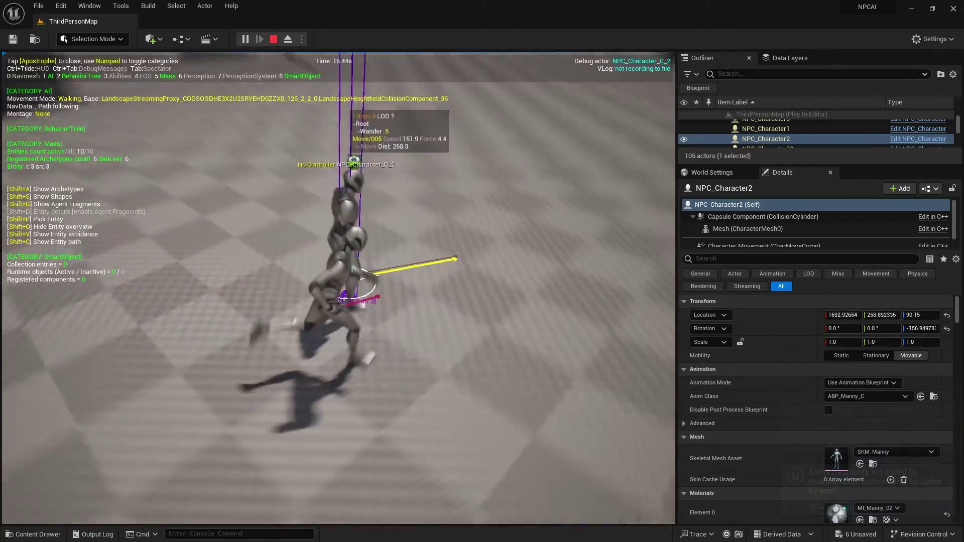
Follow the wandering NPCs, switch the gameplay debugger to another NPC to inspect its Wander state, and end the run.
key(s)
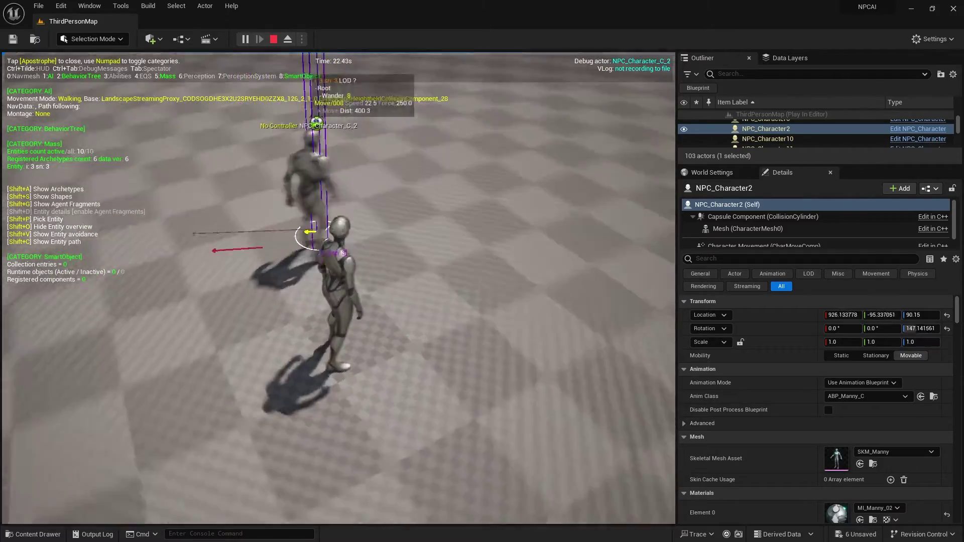
key(w)
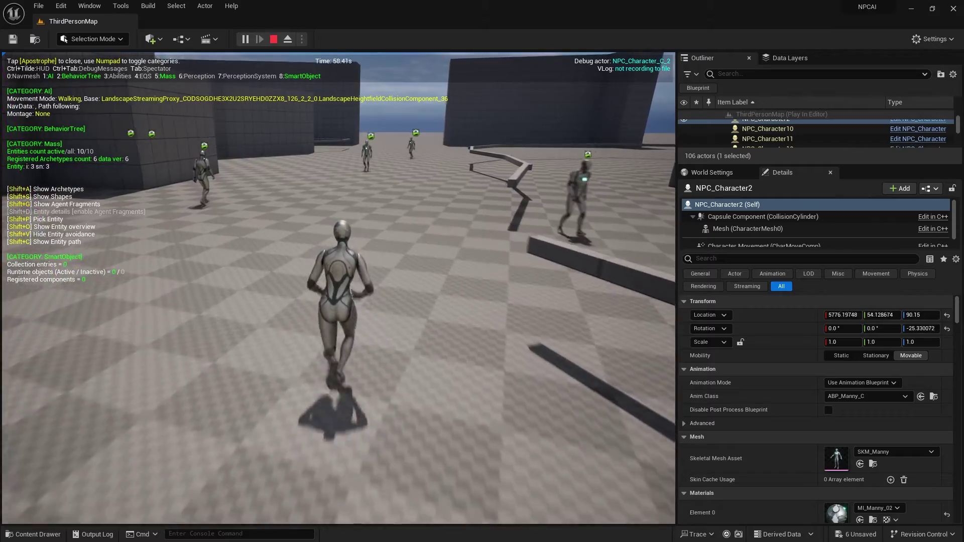
key(apostrophe)
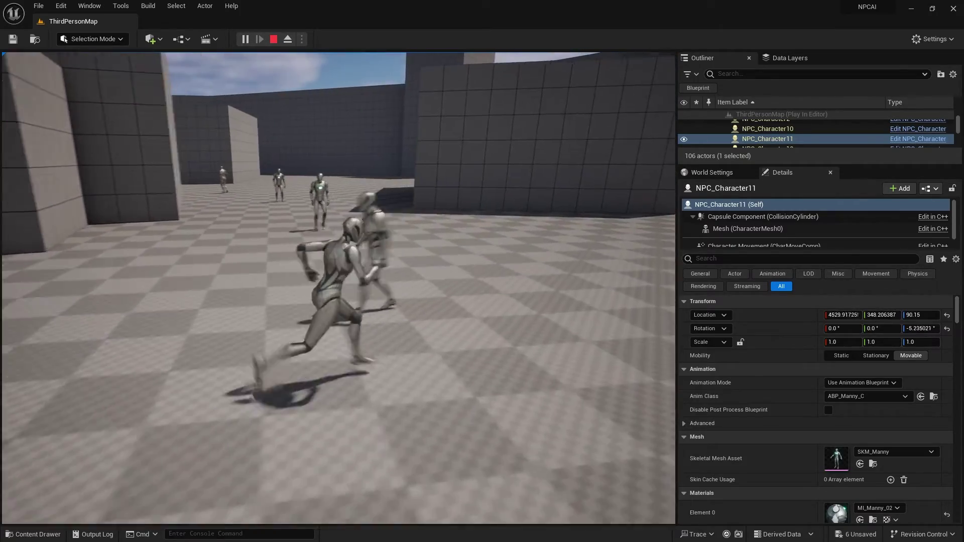
key(apostrophe)
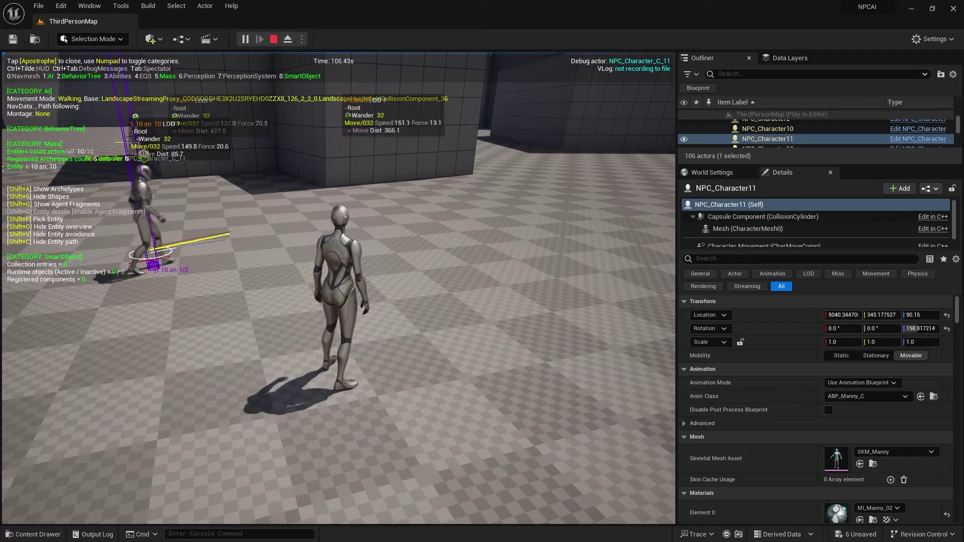
key(w)
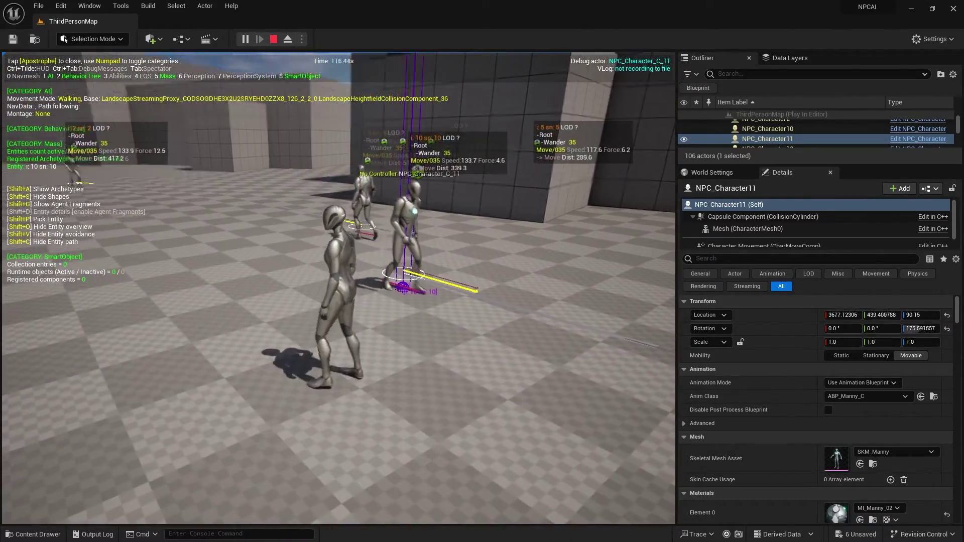
key(Escape)
Set the MassSpawner's spawn Count to 50.
mouse_move(295, 366)
right_down()
mouse_move(271, 341)
mouse_move(262, 372)
mouse_move(295, 367)
right_up()
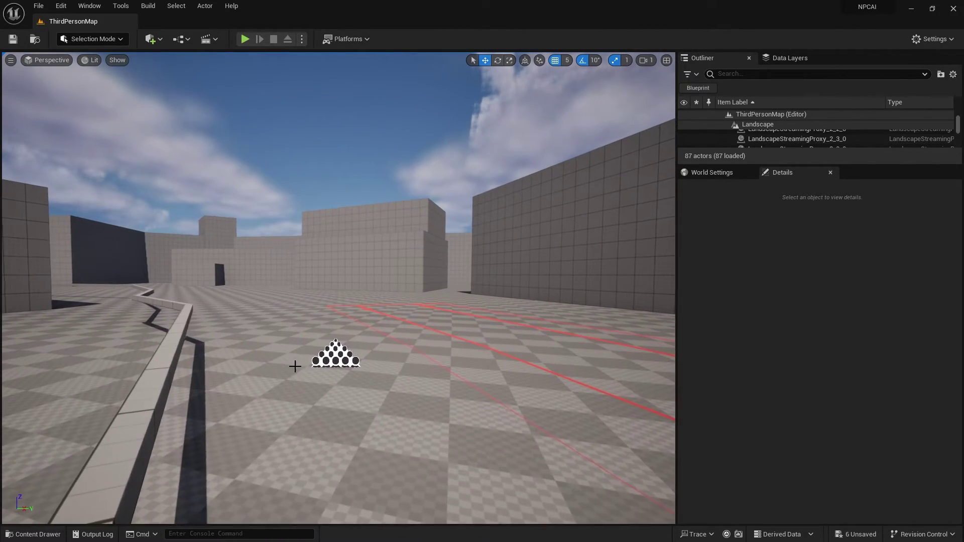
click(336, 356)
click(838, 371)
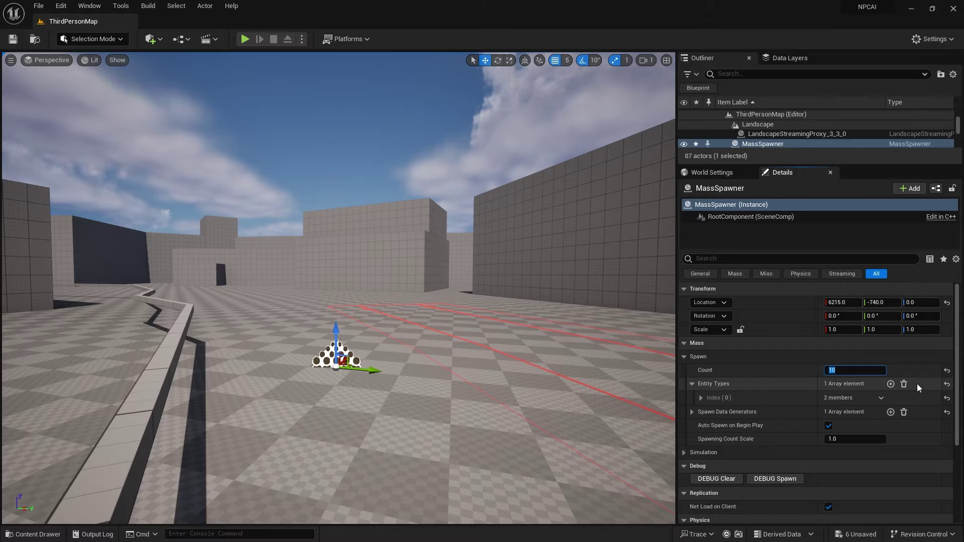
text(50)
key(Return)
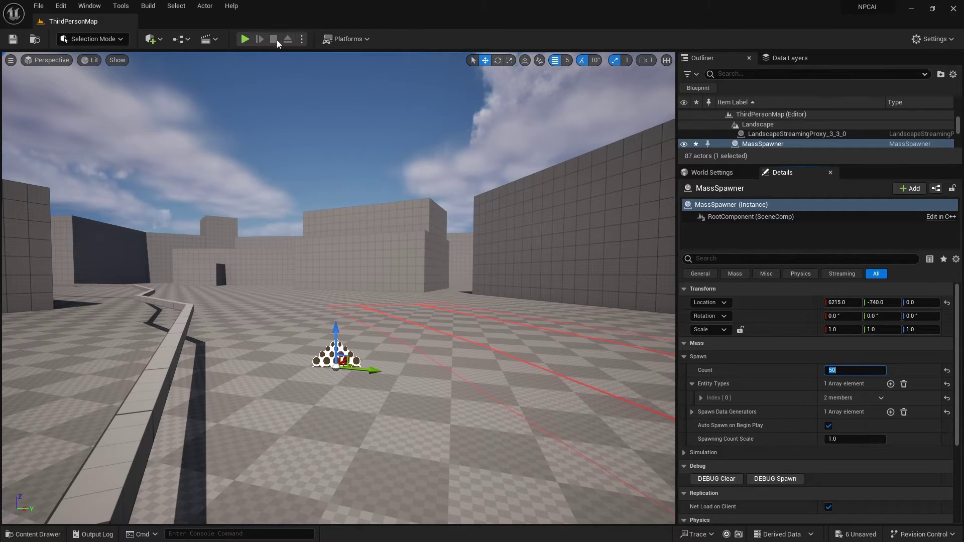
Play the level and run the player character through the enlarged crowd to observe how the NPCs walk and avoid each other.
click(244, 38)
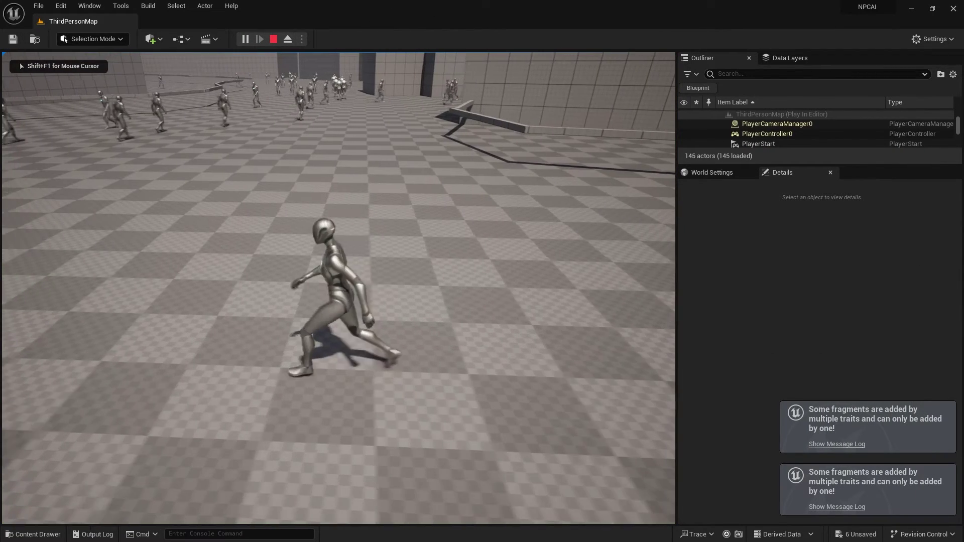
key(w)
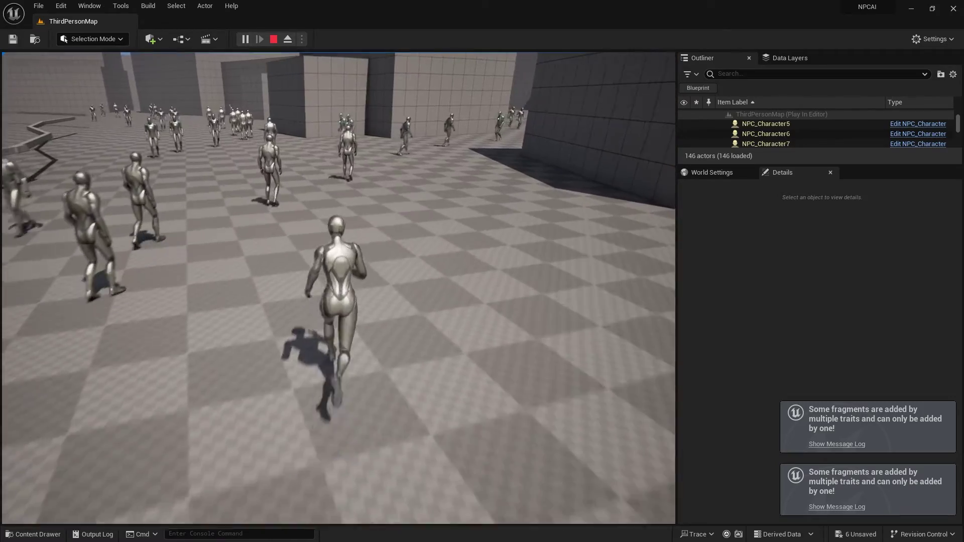
key(a)
key(d)
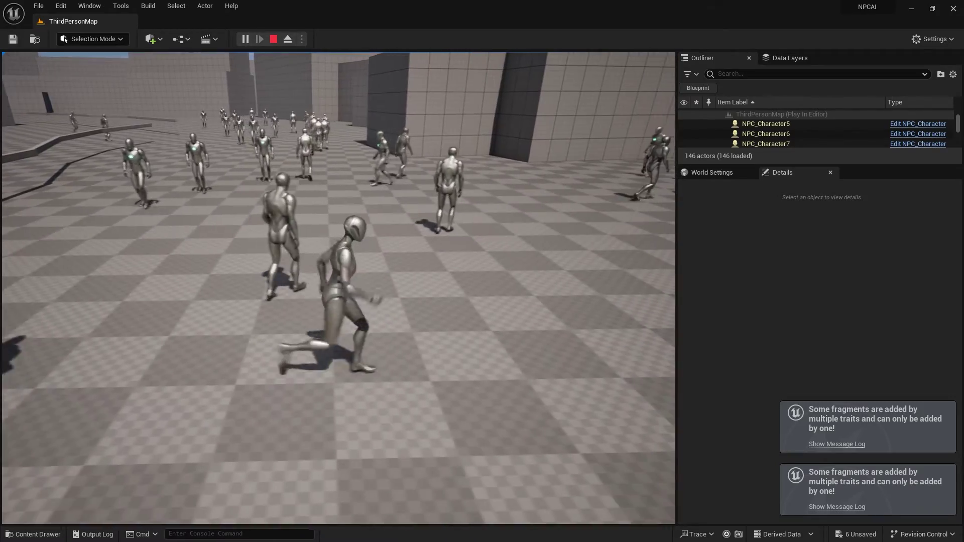
key(s)
key(a)
key(s)
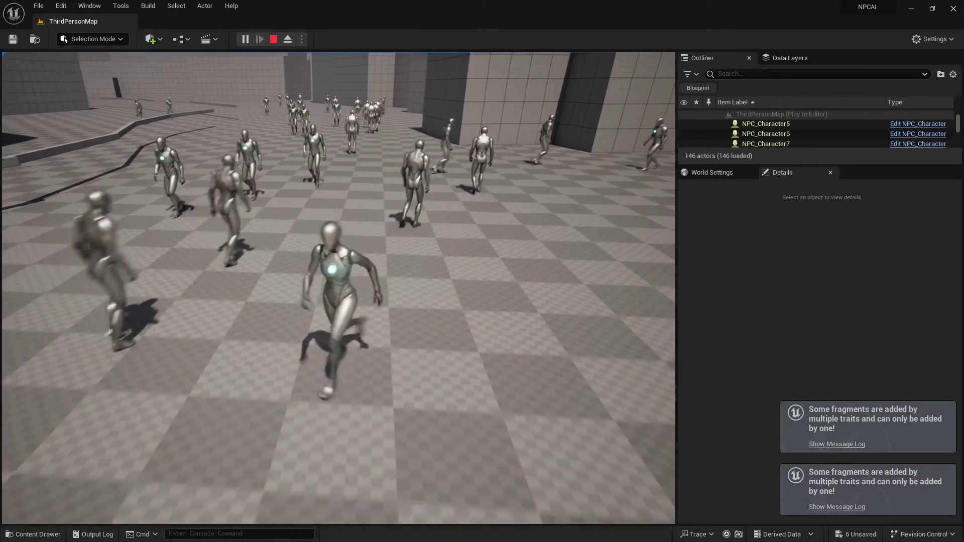
key(a)
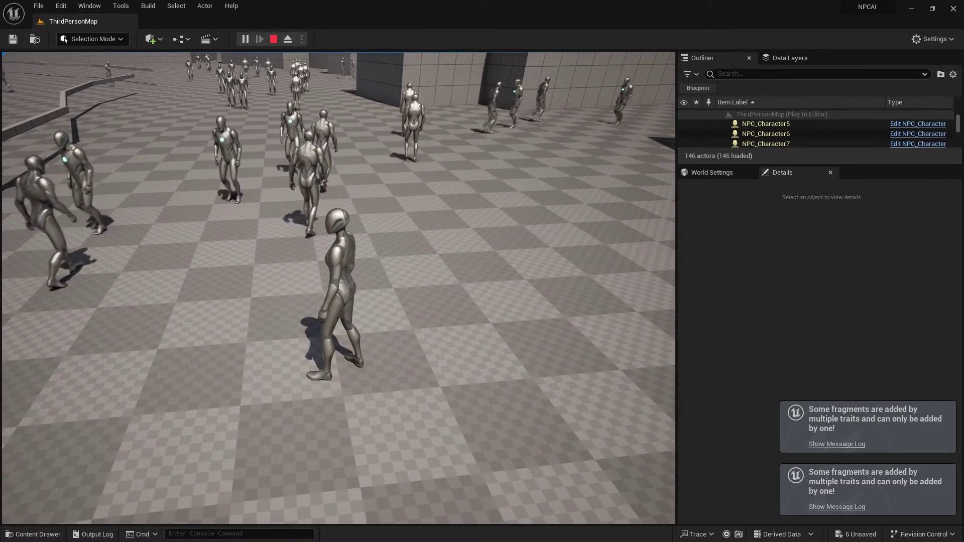
key(w)
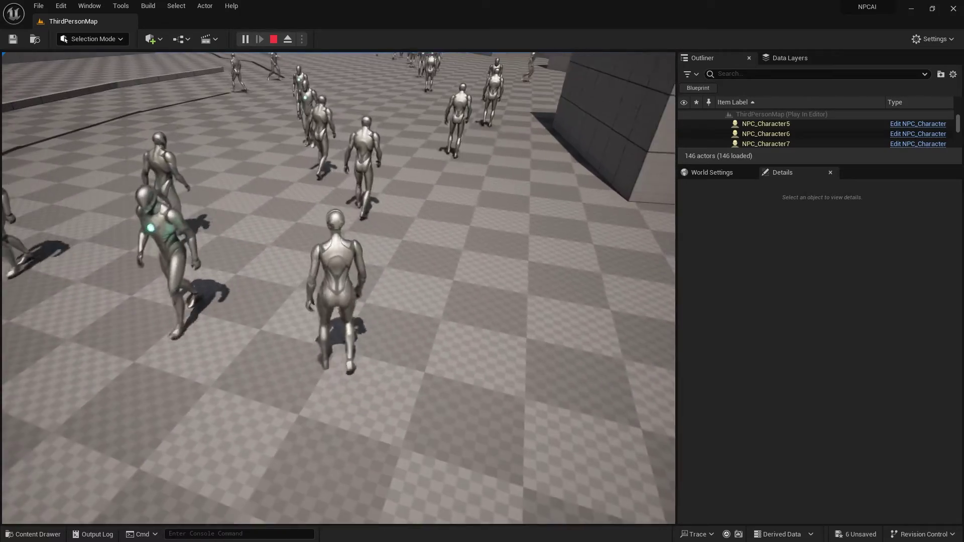
Show the gameplay debugger overlay on the crowd, inspect the NPCs' movement around the player character, and end the run.
key(apostrophe)
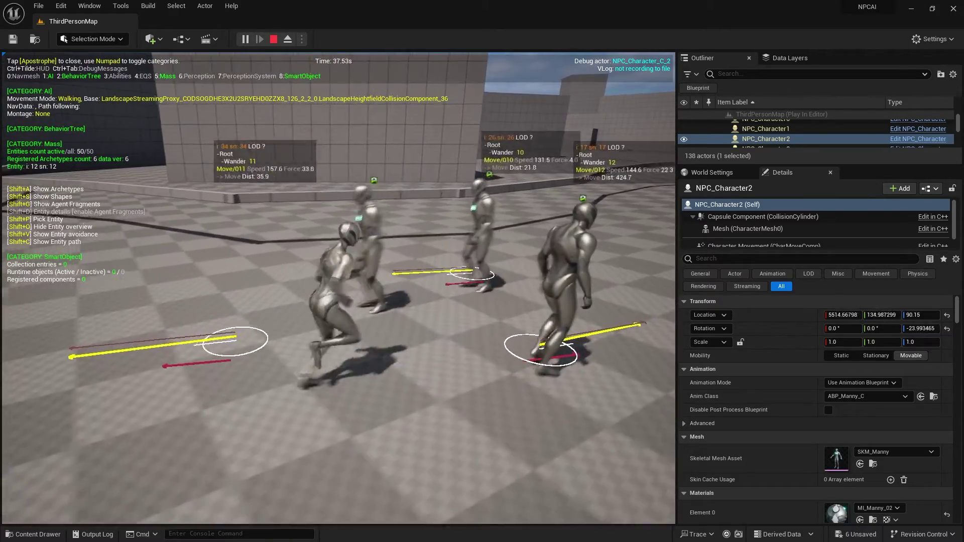
key(w)
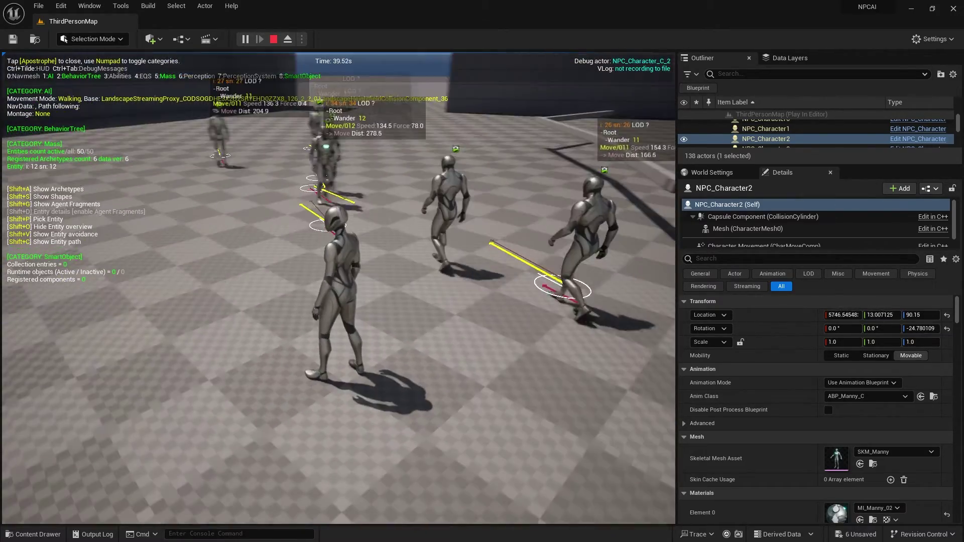
key(Escape)
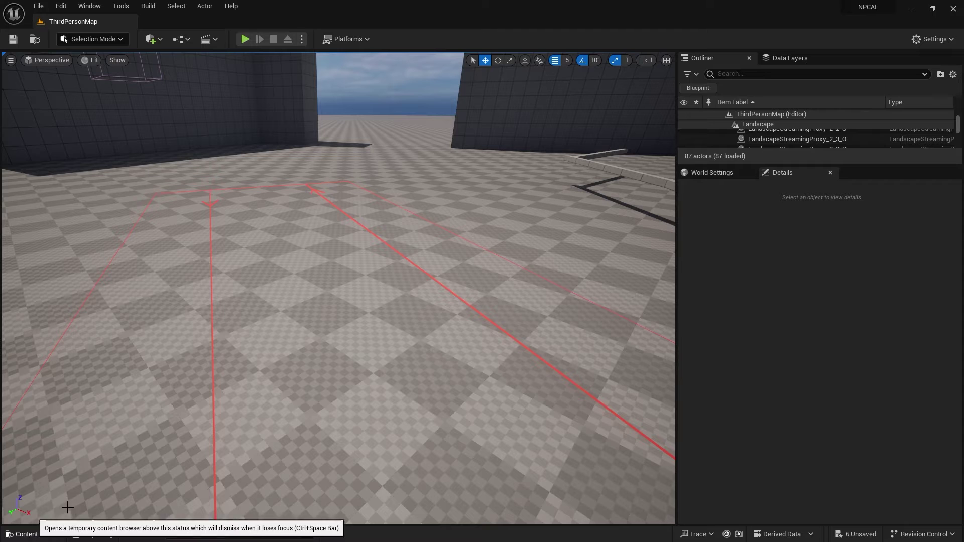
Create a data asset of class Mass Entity Config Asset in the ThirdPerson Blueprints folder.
right_drag(267, 256, 482, 226)
key(s)
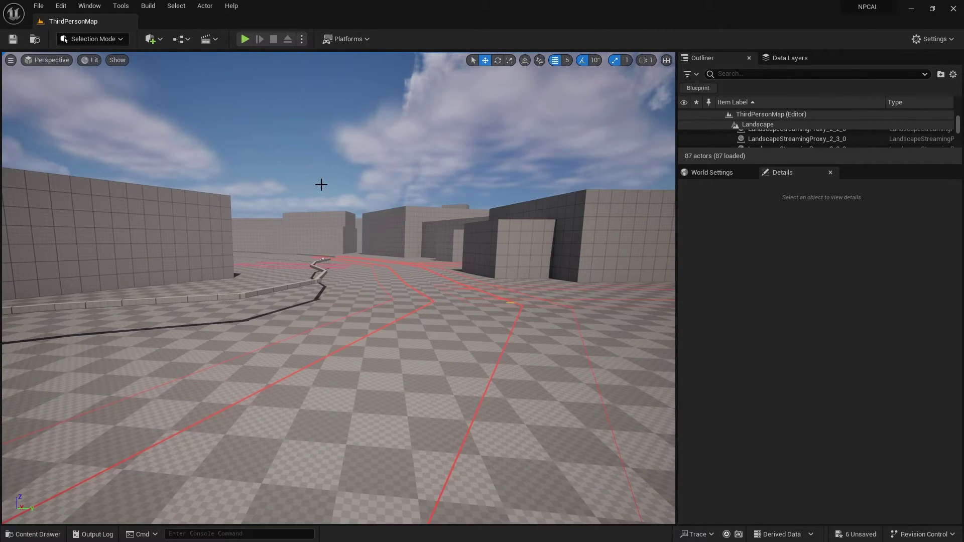
right_drag(321, 185, 374, 167)
click(38, 536)
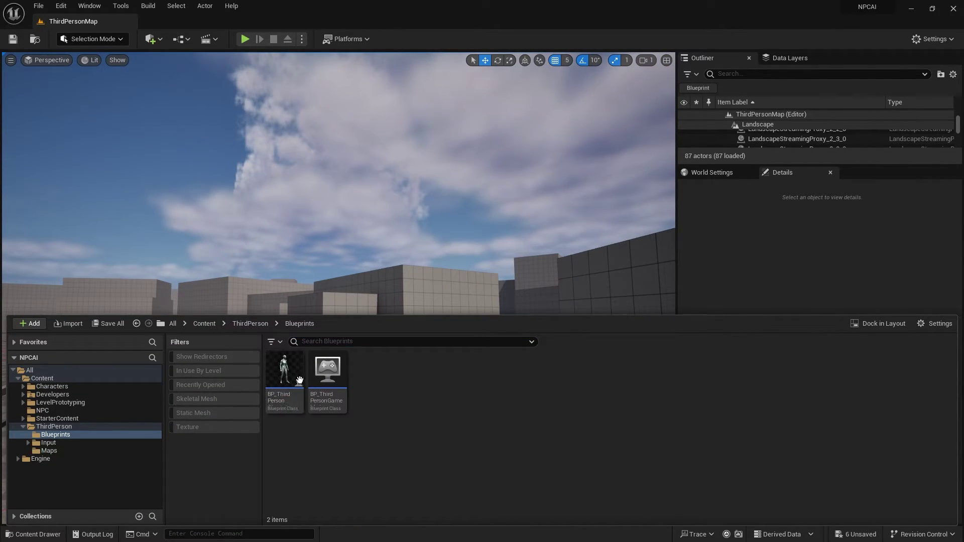
right_click(354, 393)
mouse_move(408, 327)
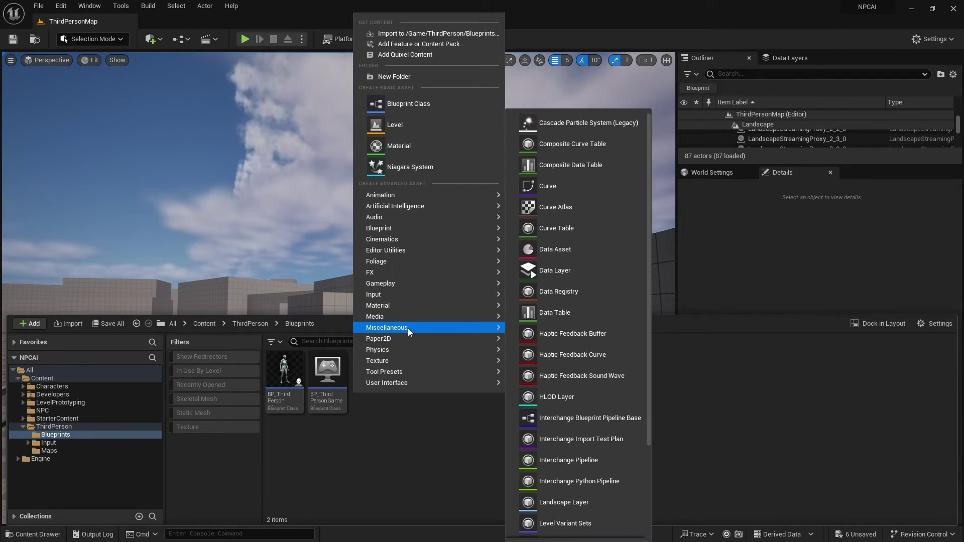
click(583, 254)
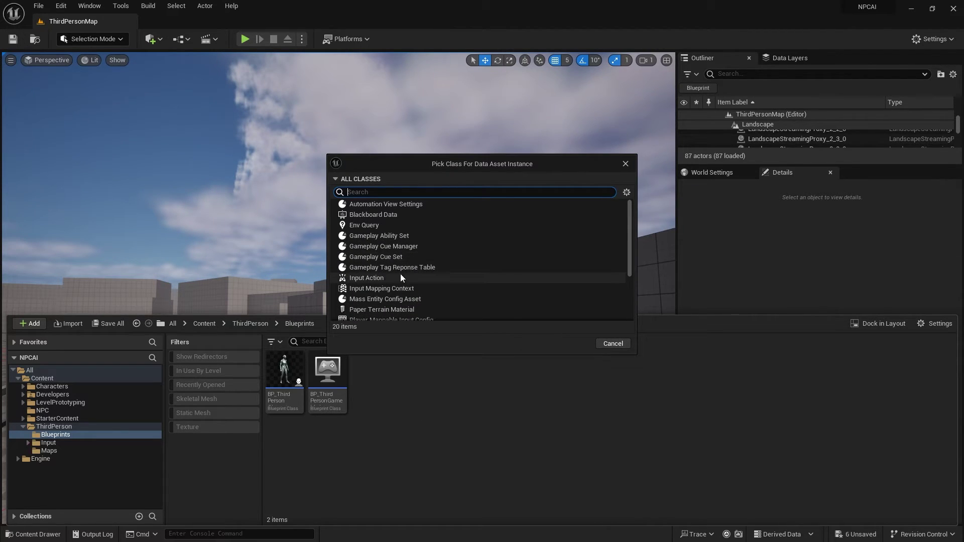
scroll(394, 299, down, 2)
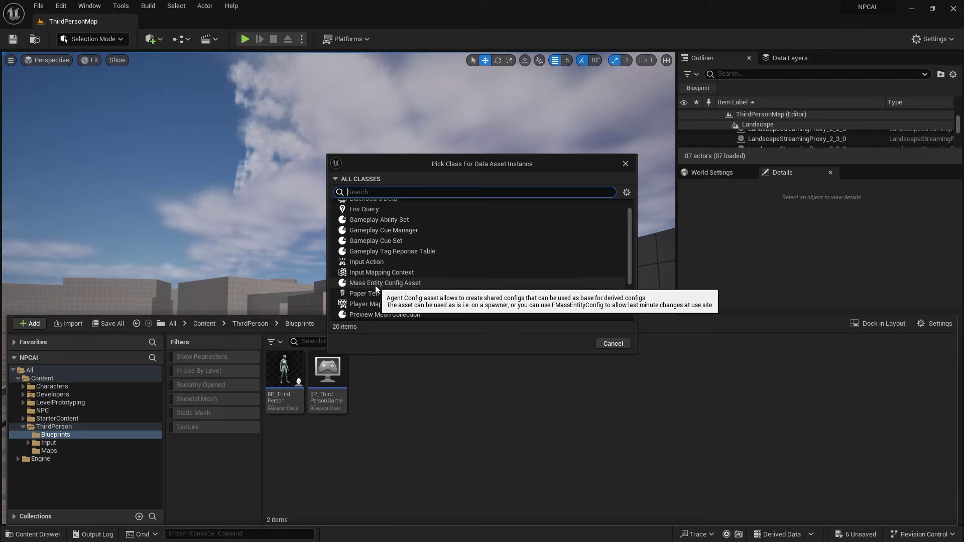
click(375, 284)
click(574, 344)
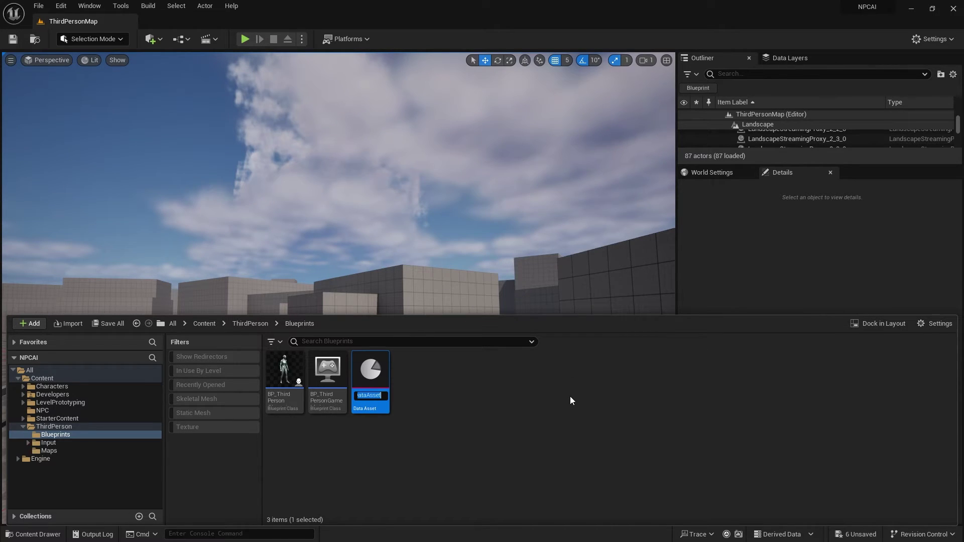
Name the new data asset DA_PlayerConfig and open it for editing.
text(DA_P)
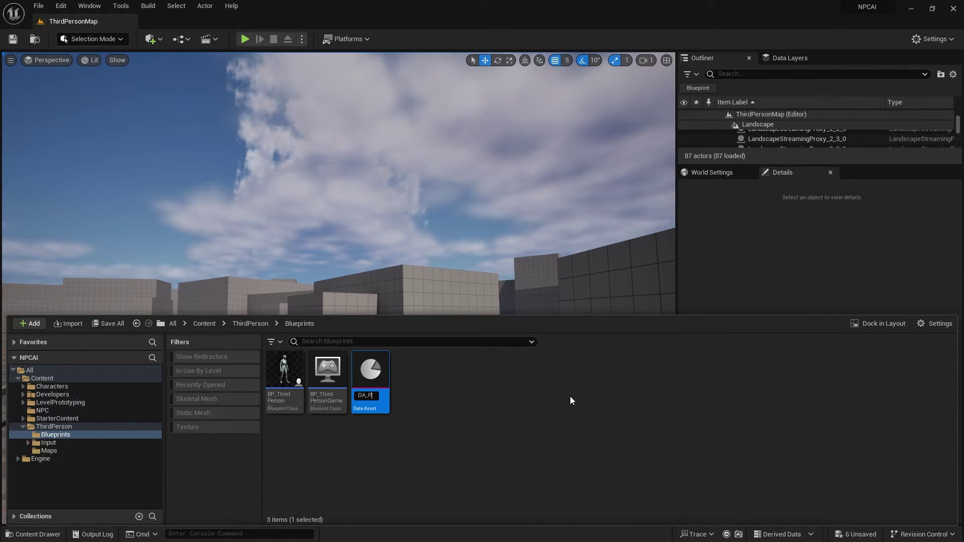
text(layerConfig)
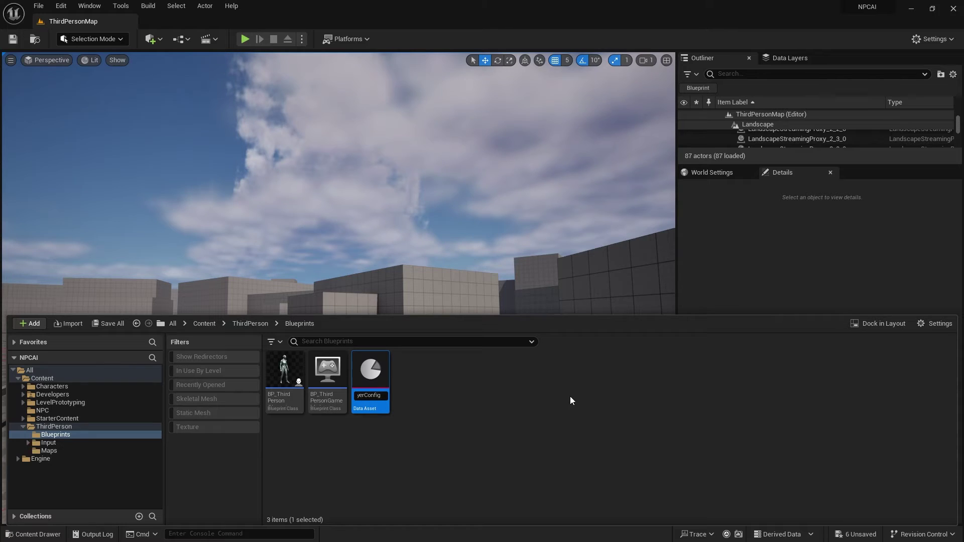
key(Return)
double_click(370, 386)
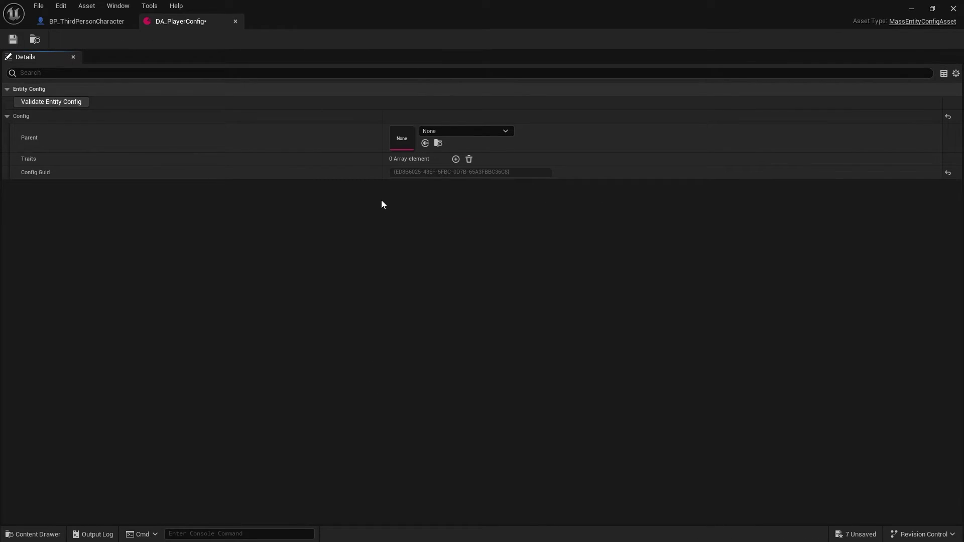
Add the Agent Capsule Collision Sync and Navigation Obstacle traits to DA_PlayerConfig.
click(456, 159)
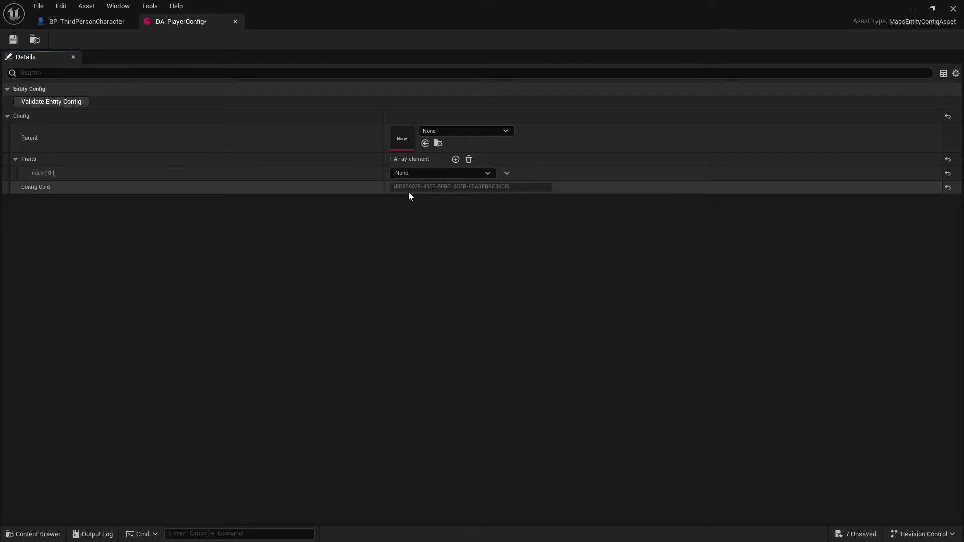
click(410, 176)
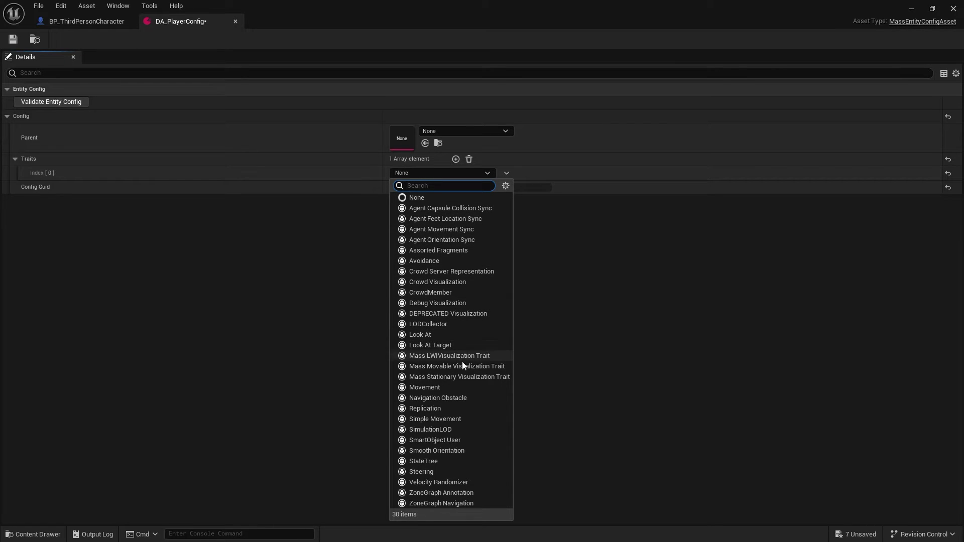
click(424, 208)
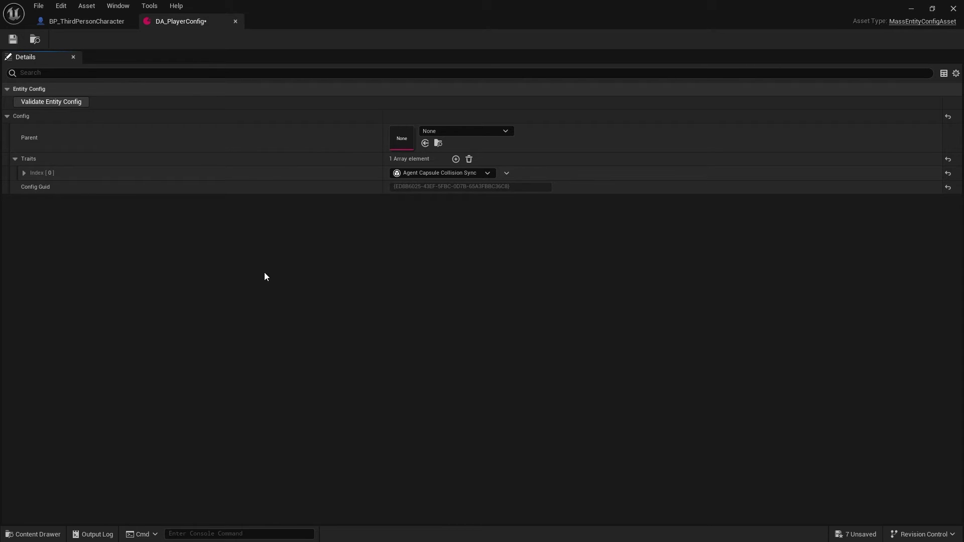
click(456, 159)
click(415, 187)
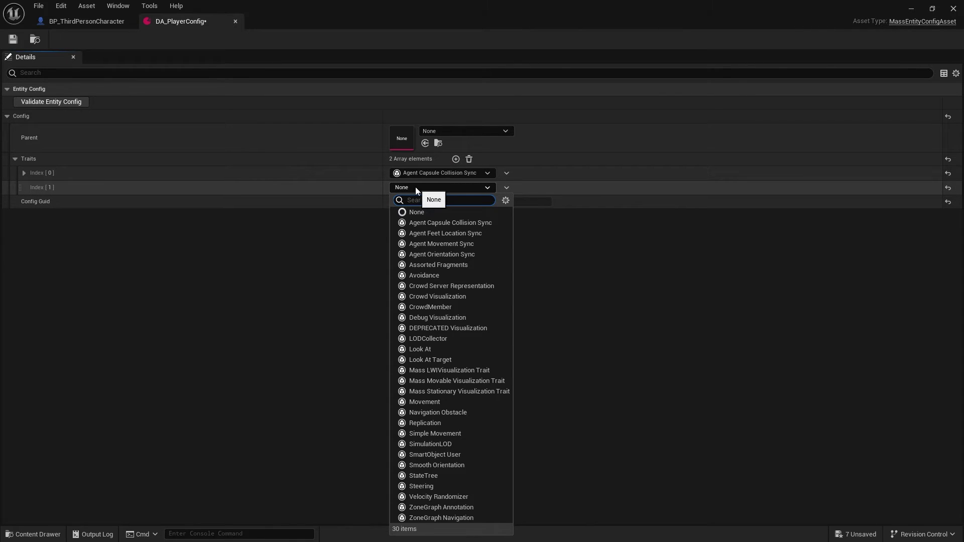
click(425, 412)
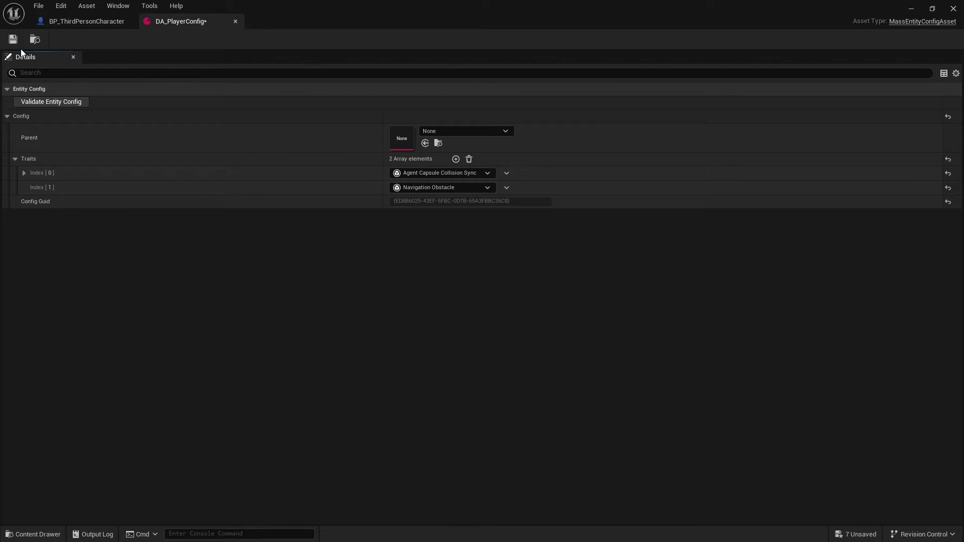
Set the Agent Capsule Collision Sync trait's Sync Direction to Actor to Mass and close DA_PlayerConfig.
click(24, 173)
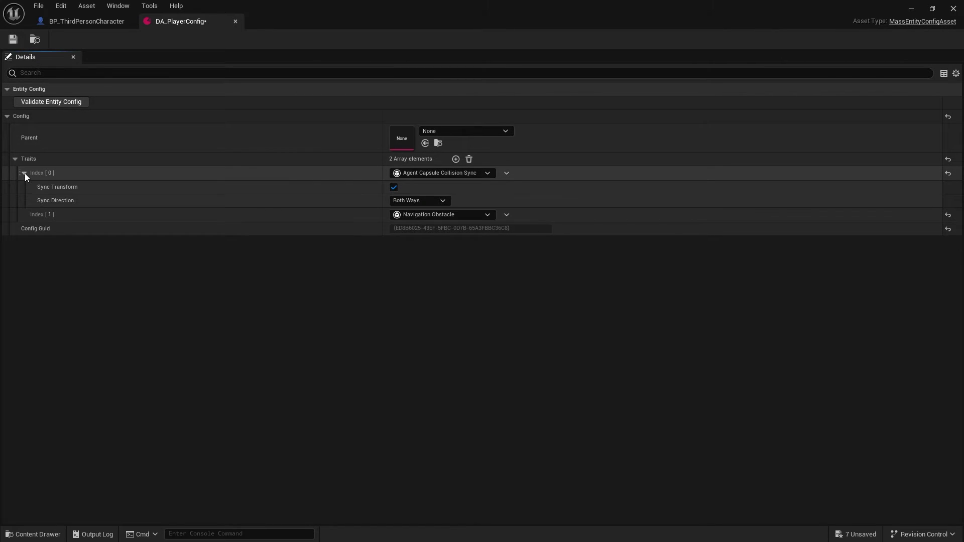
click(424, 202)
click(425, 230)
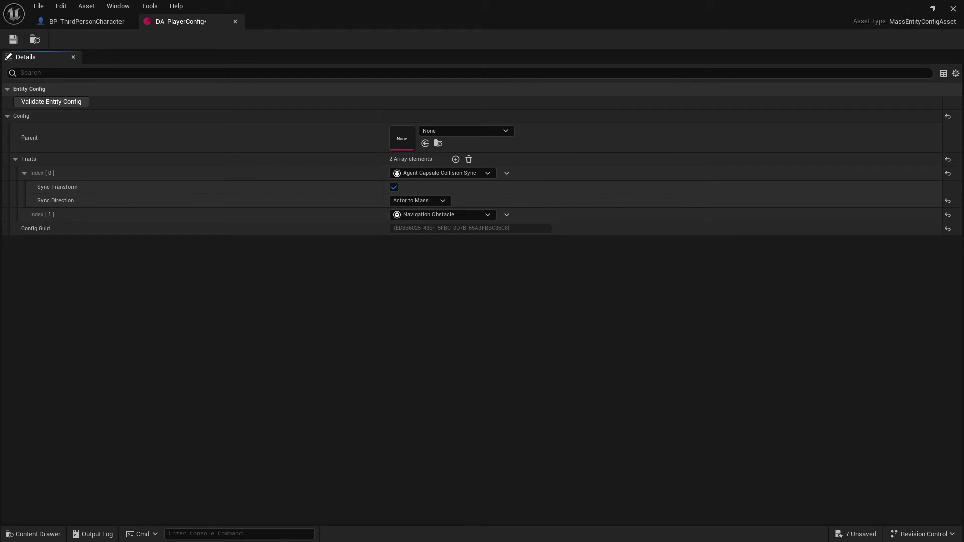
click(235, 21)
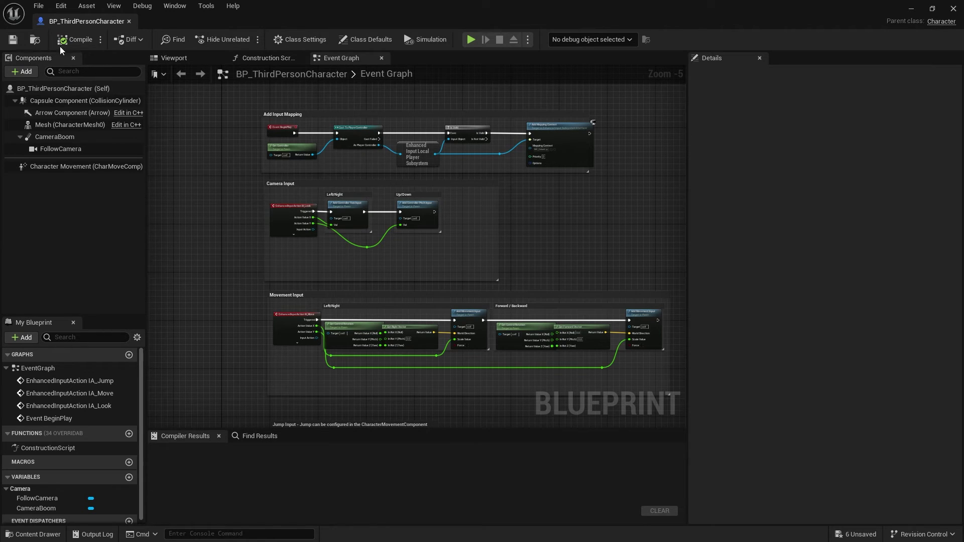
Add a Mass Agent component to BP_ThirdPersonCharacter.
click(20, 72)
text(mas)
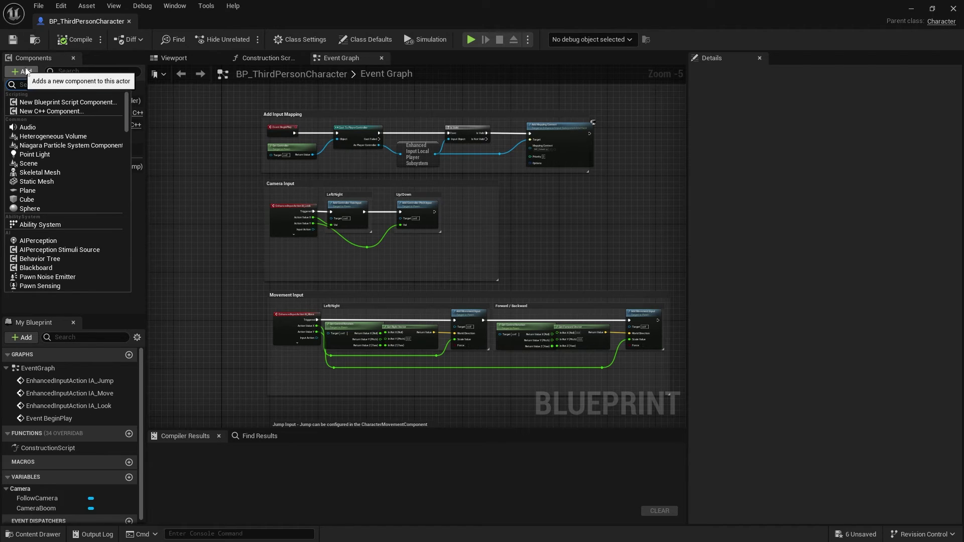
text(s)
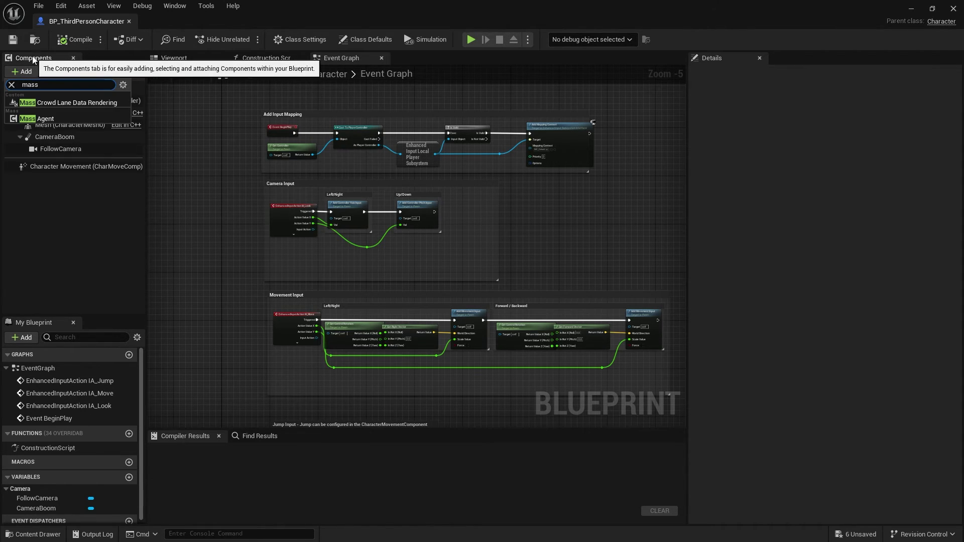
click(43, 119)
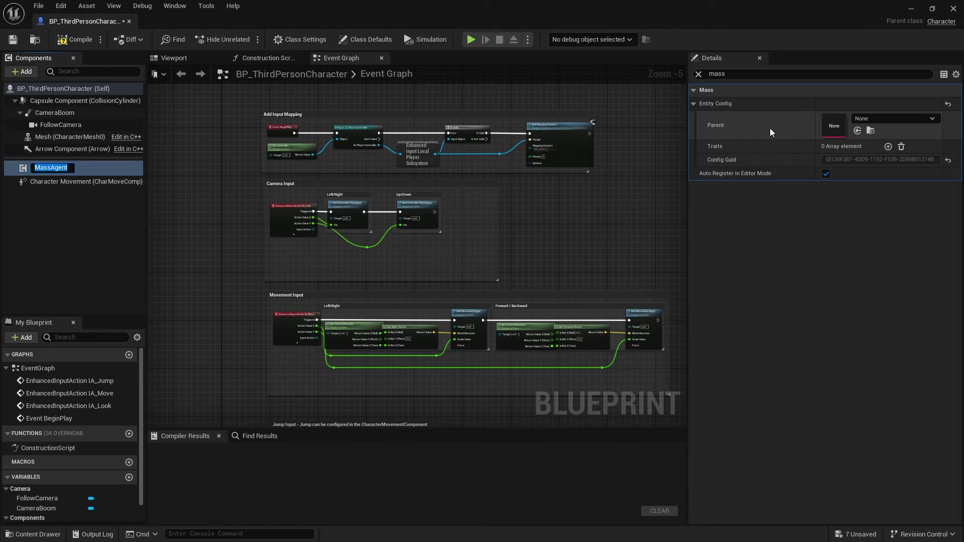
Set the Mass Agent's Entity Config parent to DA_PlayerConfig, then compile and close the character blueprint.
click(890, 121)
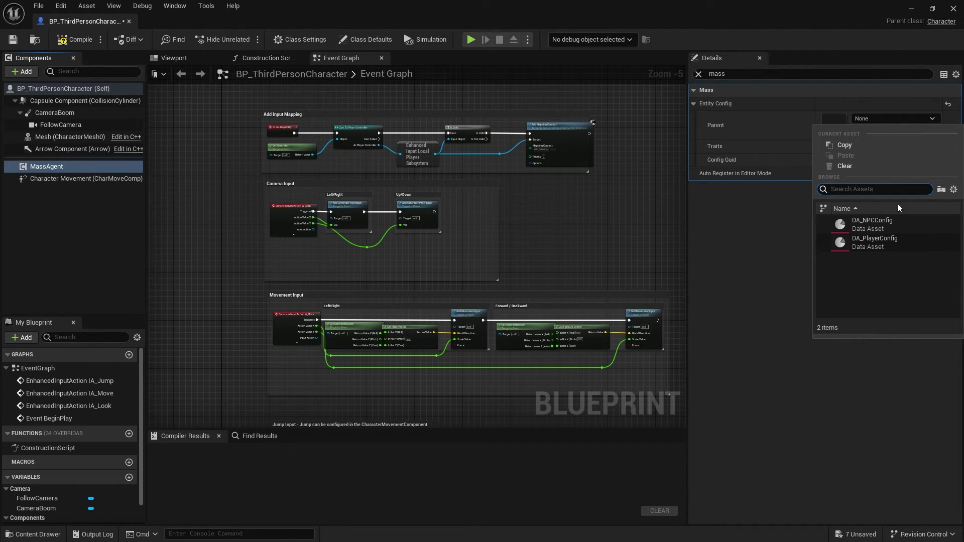
click(882, 242)
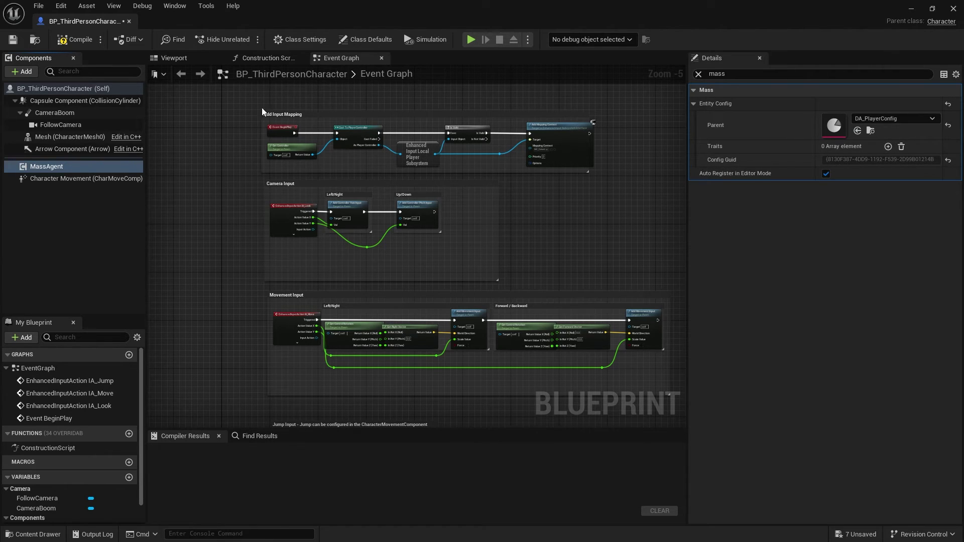
click(76, 40)
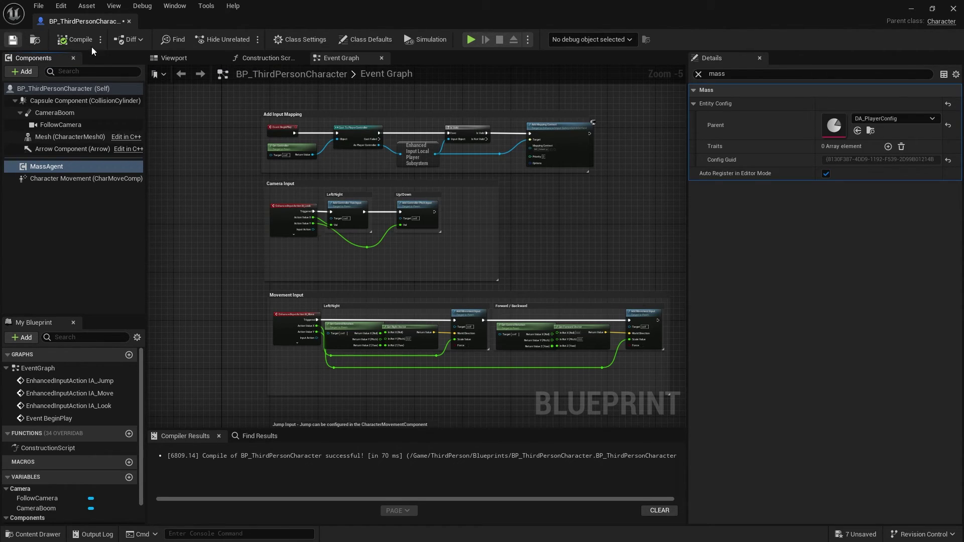
click(954, 9)
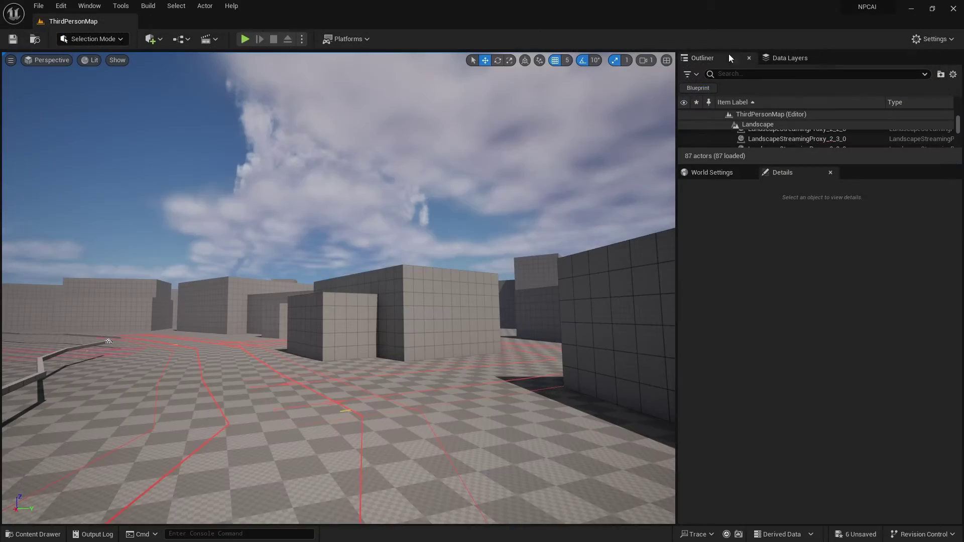
Play the level, run the player character toward the NPC crowd and turn on the gameplay debugger overlay.
click(251, 41)
key(w)
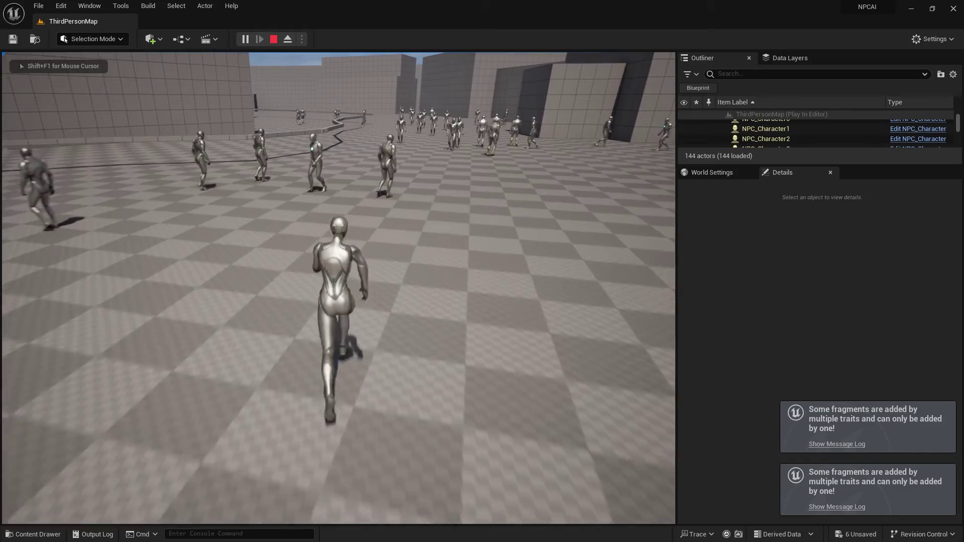
key(apostrophe)
Walk the player character in among the NPCs and examine how their avoidance steering reacts to the player.
key(w)
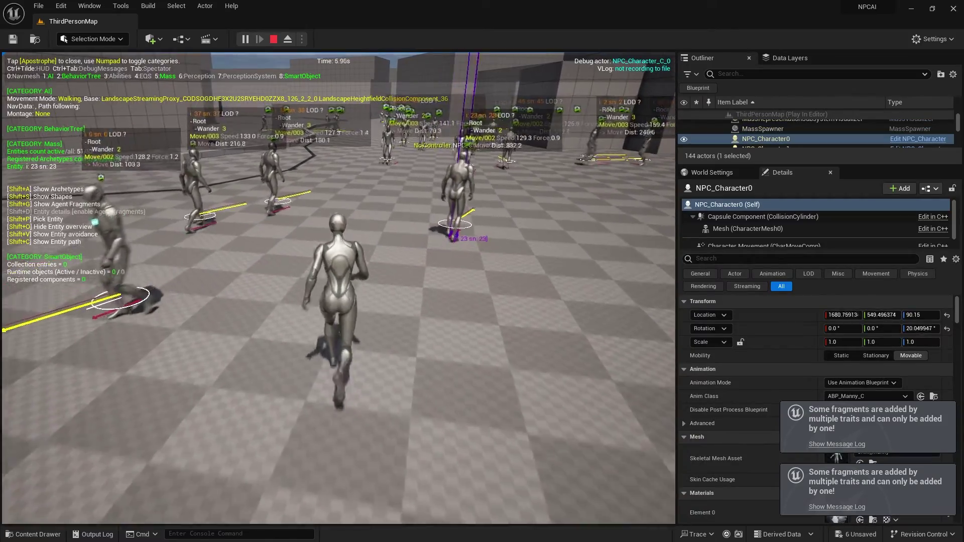
key(w)
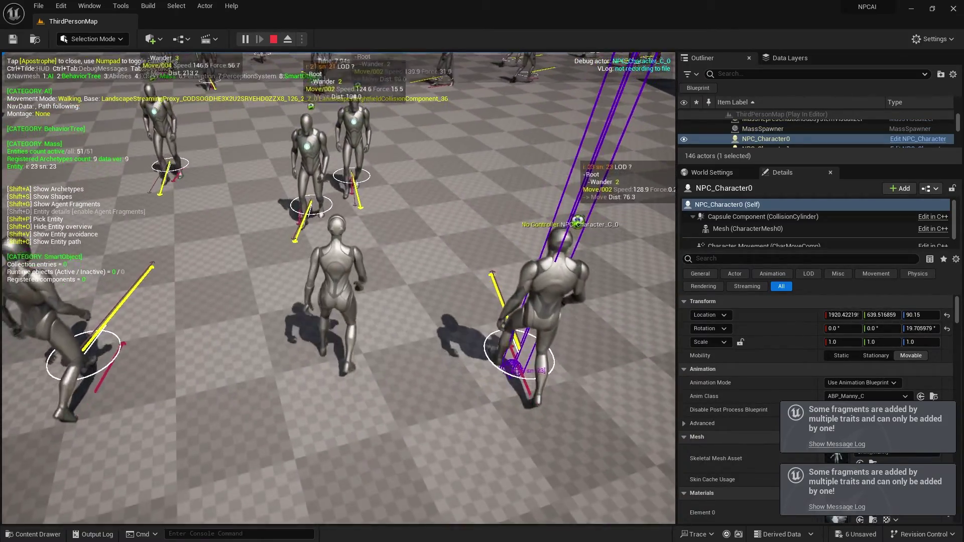
key(w)
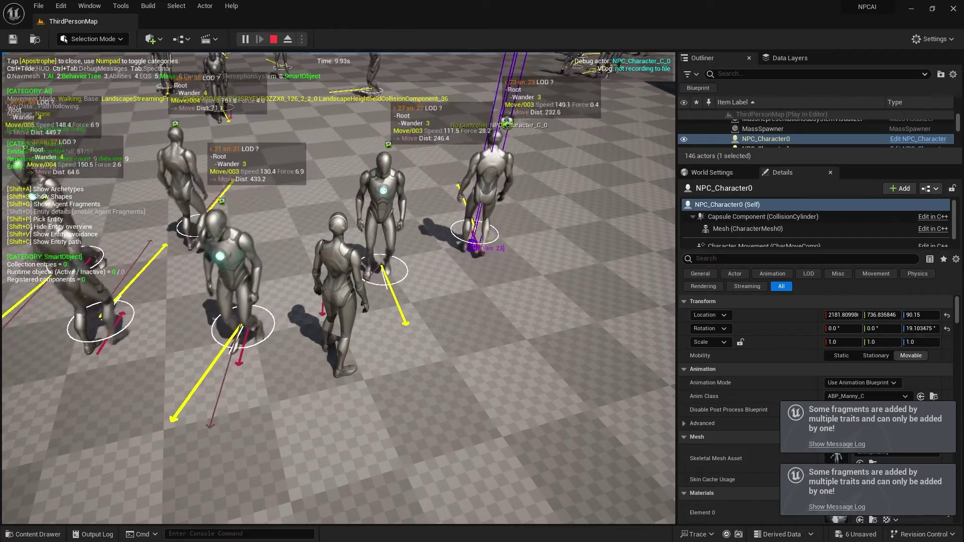
key(w)
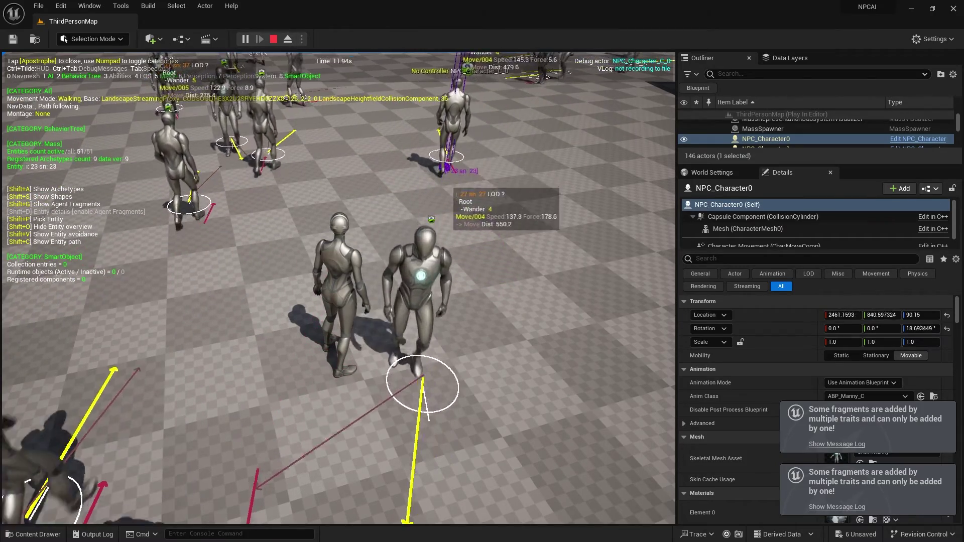
key(w)
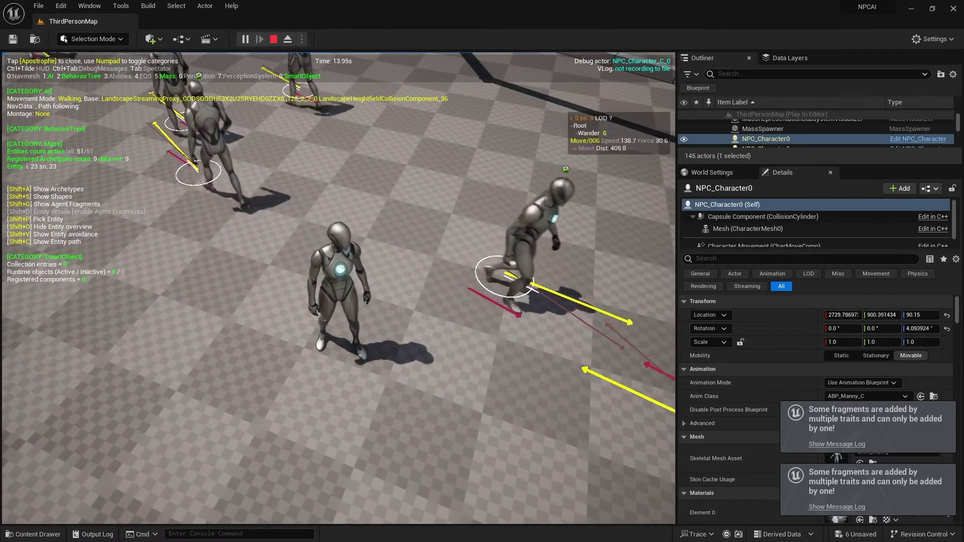